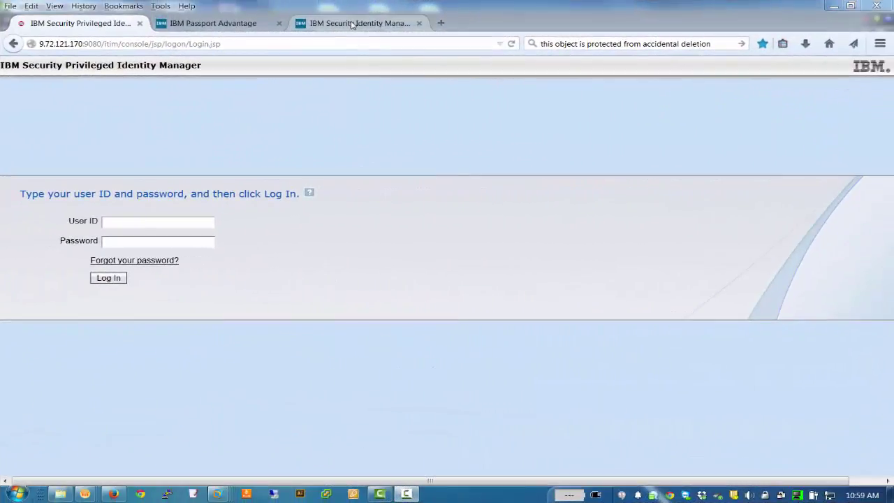
Step: Extract Adapter-UnixLinux-7.0.33-AI.zip from ITIM Adapters GSA into its own folder and open it
click(255, 24)
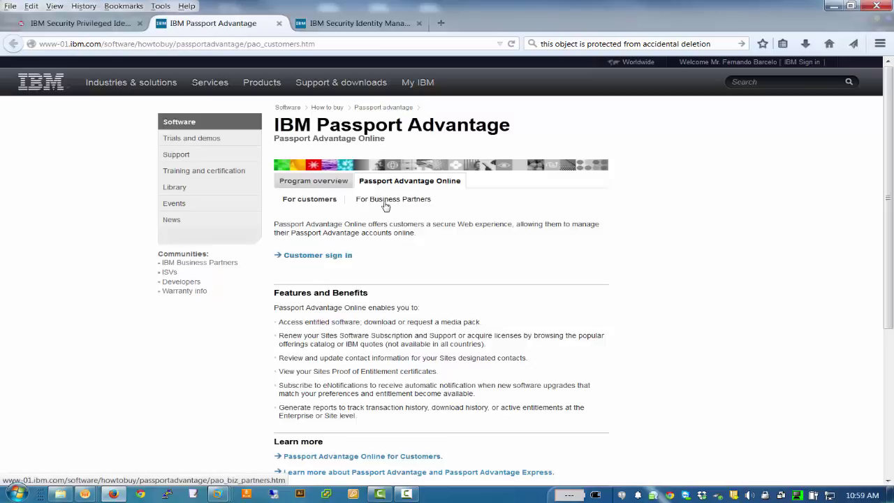
click(51, 496)
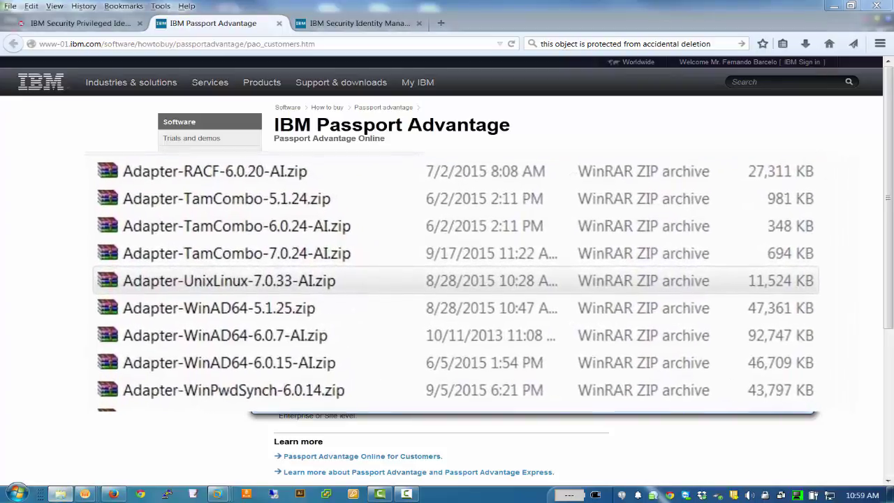
right_click(464, 273)
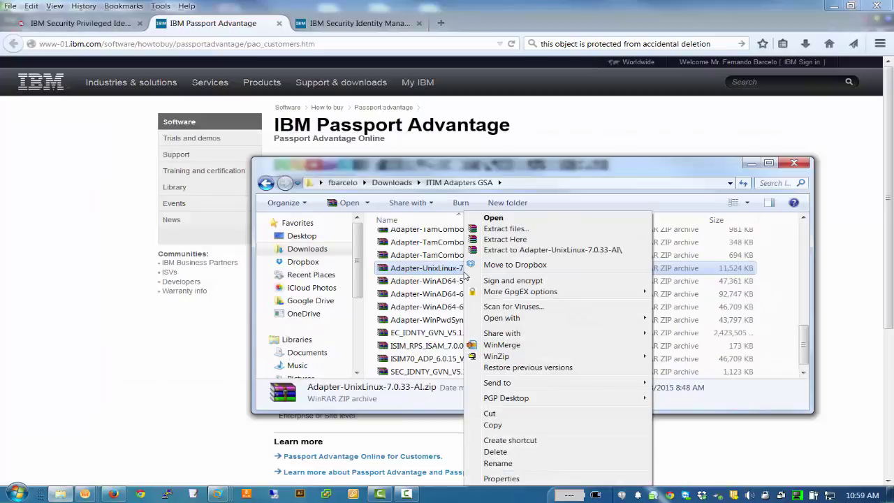
click(557, 251)
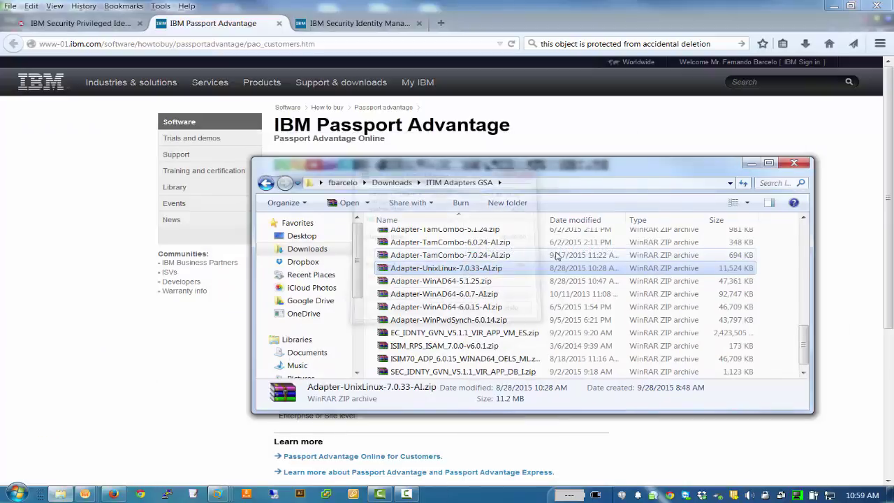
scroll(534, 293, up, 8)
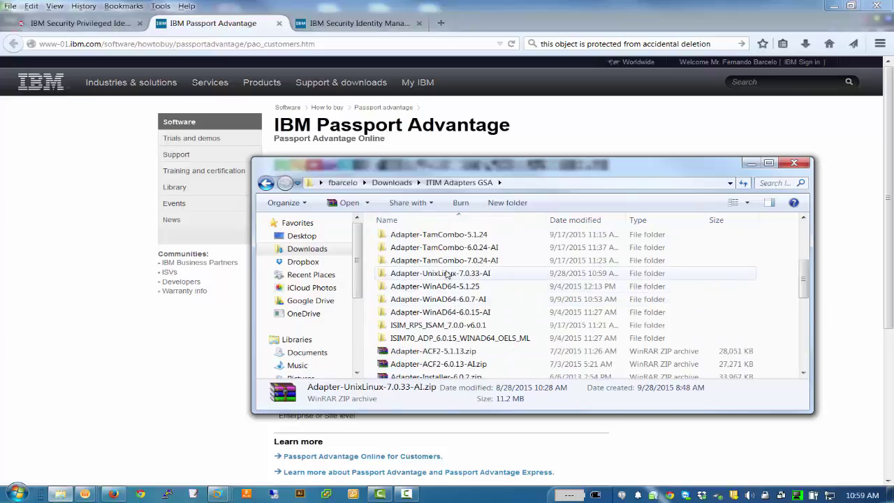
double_click(449, 273)
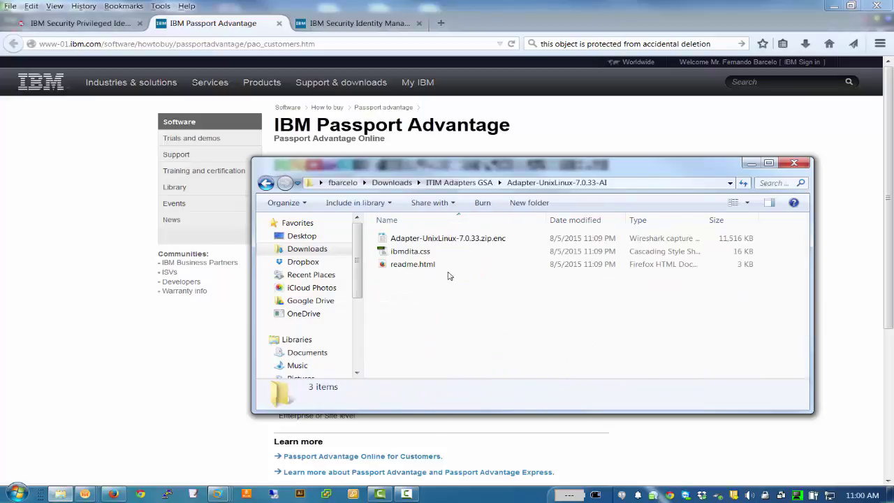
Step: Open readme.html in Firefox and select the Adapter-UnixLinux-7.0.33.zip.enc package name
double_click(405, 264)
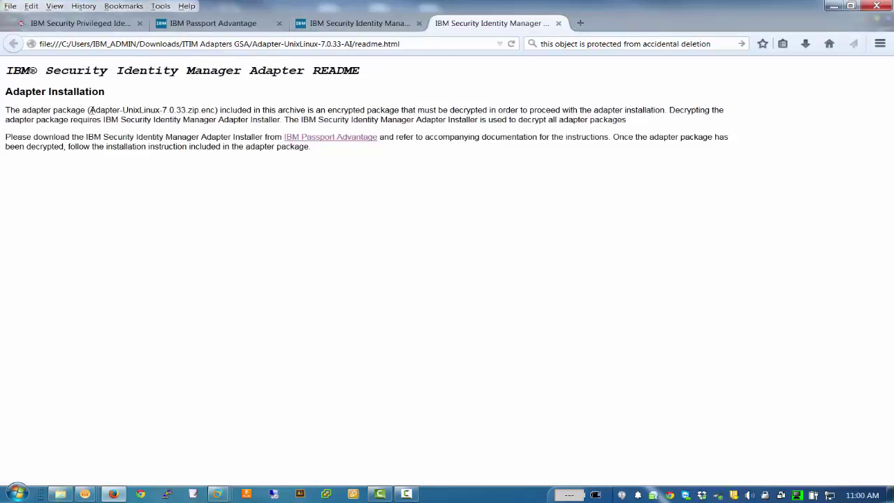
drag(89, 110, 213, 110)
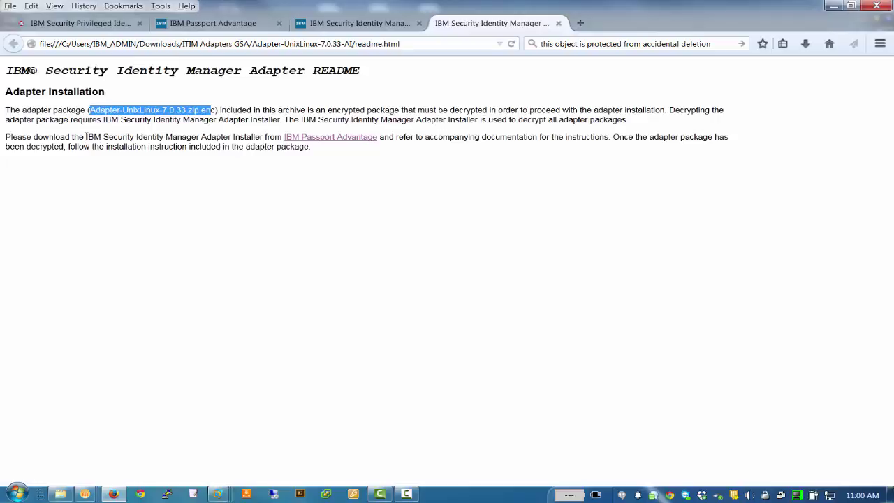
click(60, 494)
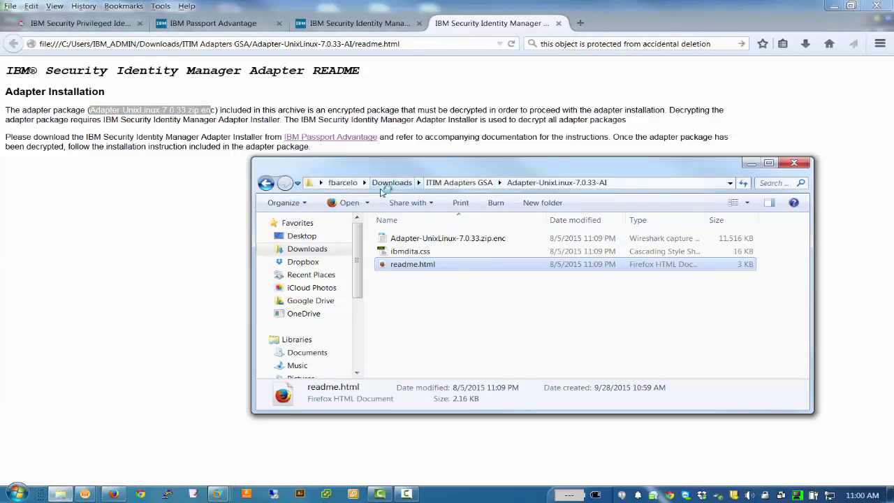
Step: Browse to ITIM Adapters GSA > Adapter-Installer-6.0.2 > InstData > Windows > NoVM
click(455, 184)
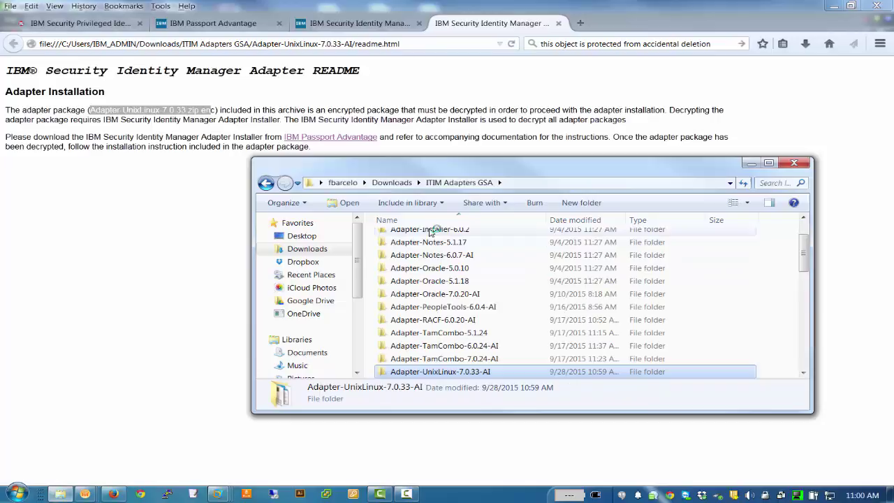
double_click(429, 230)
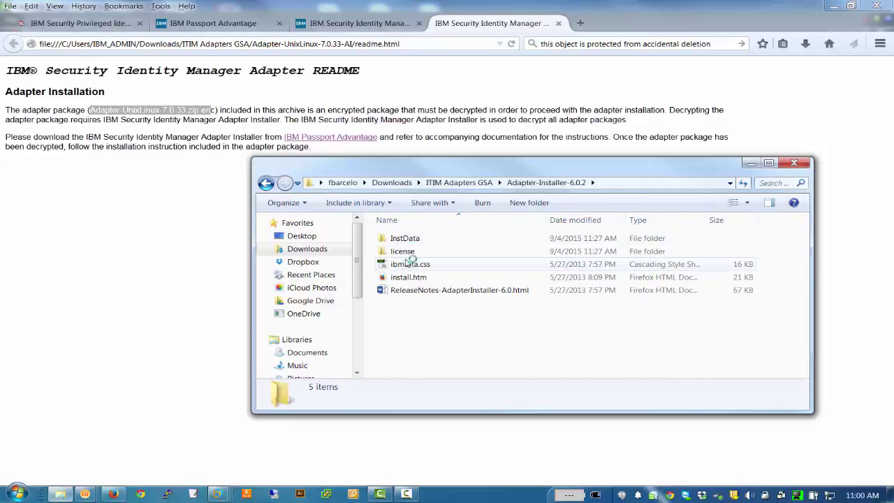
double_click(406, 240)
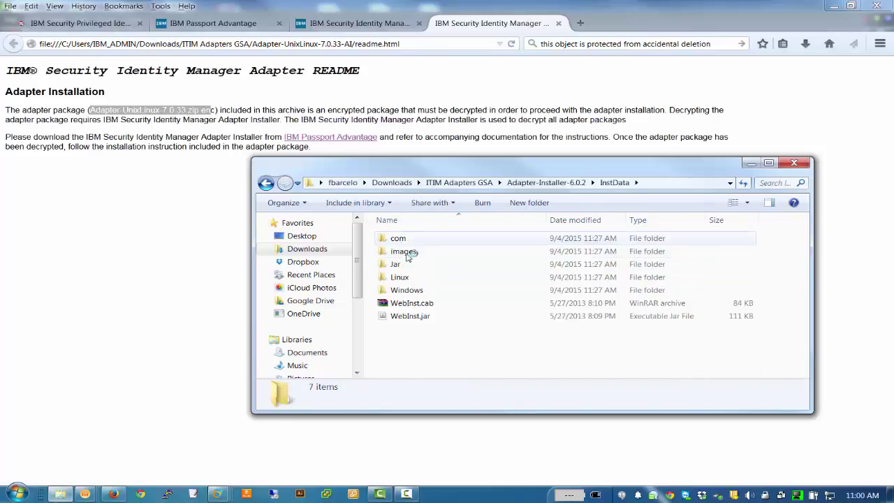
double_click(407, 290)
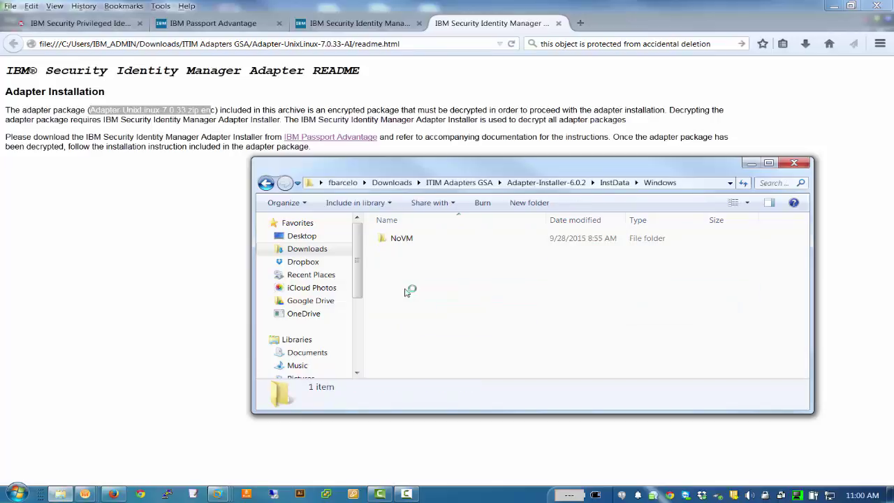
double_click(402, 239)
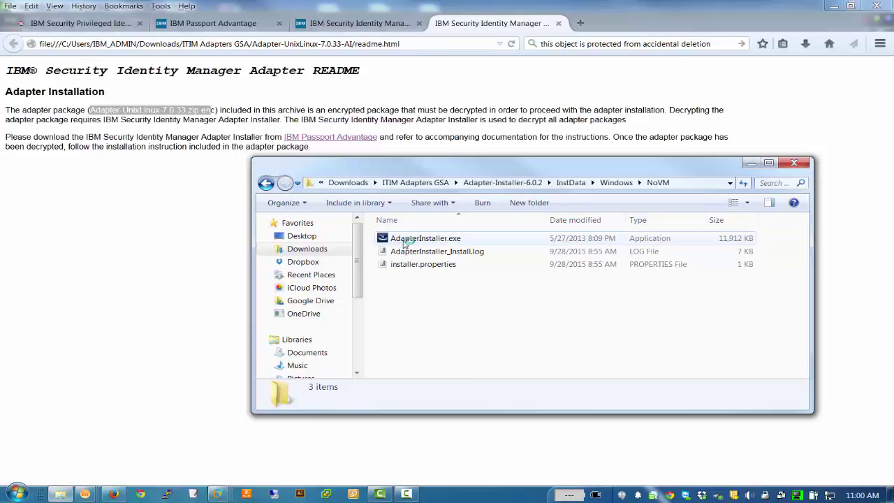
Step: Launch AdapterInstaller.exe in English and accept the licence agreement
double_click(405, 239)
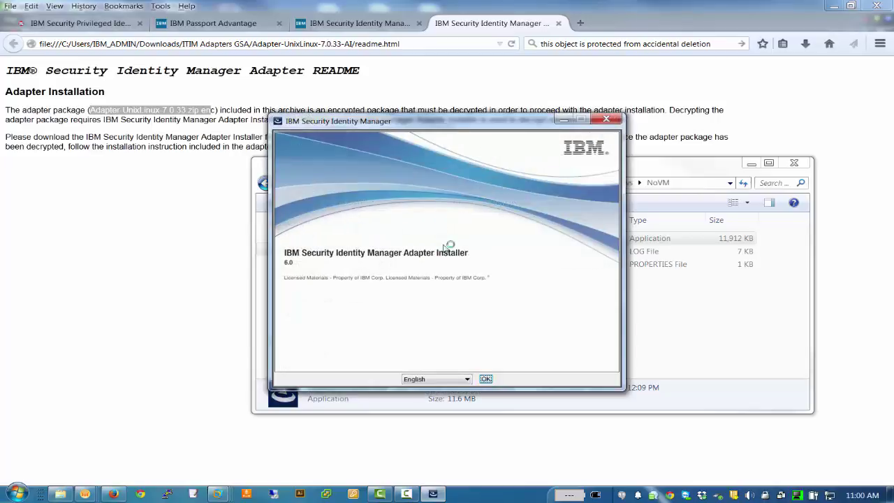
click(486, 379)
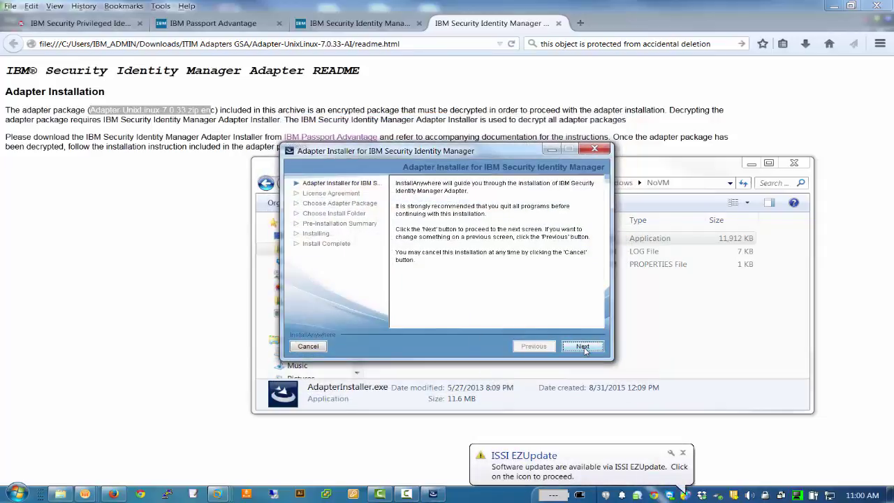
click(583, 347)
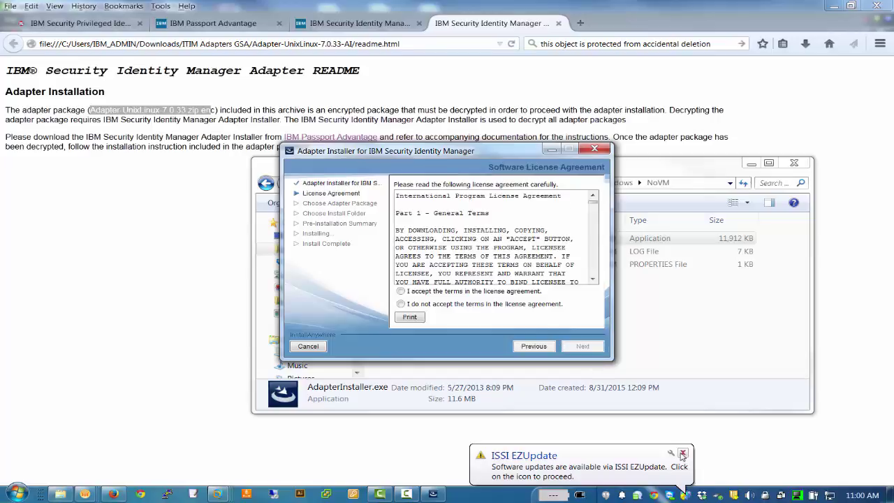
click(403, 292)
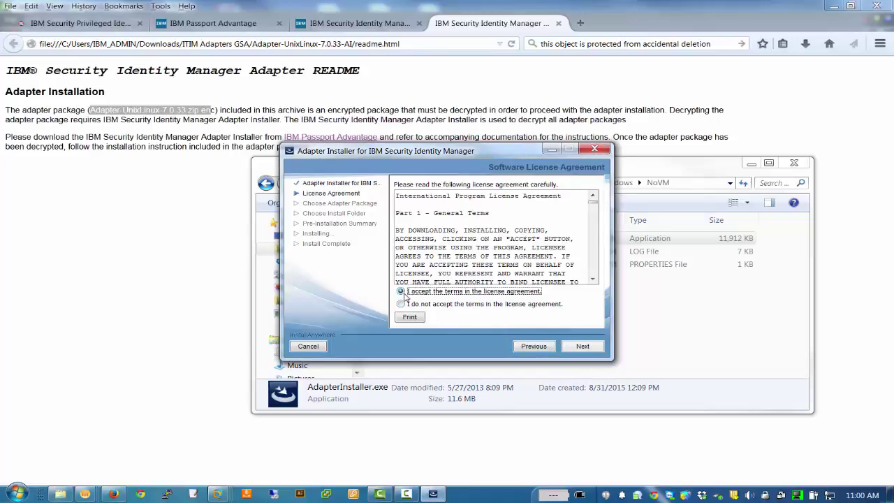
click(583, 346)
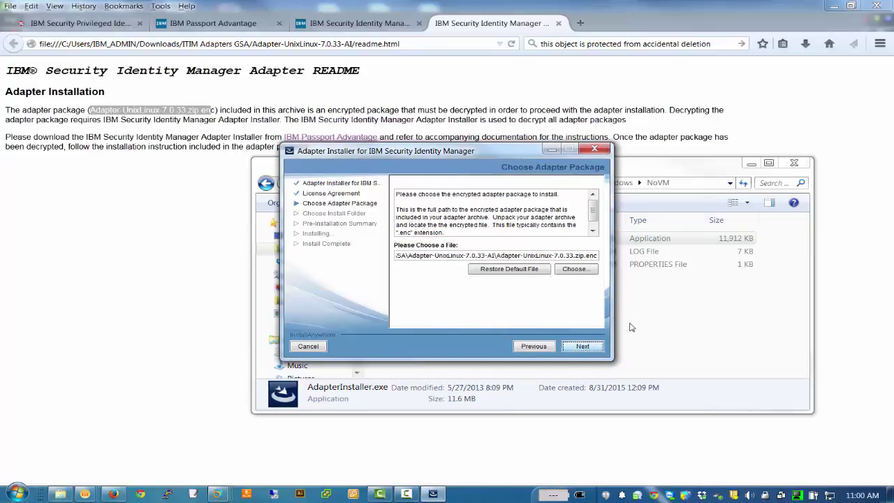
Step: Choose Adapter-UnixLinux-7.0.33.zip.enc as the adapter package and continue
click(580, 270)
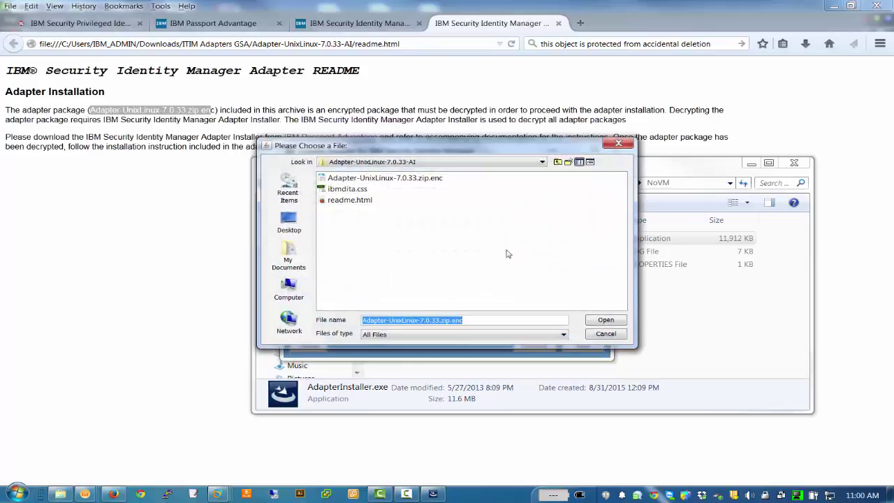
click(380, 181)
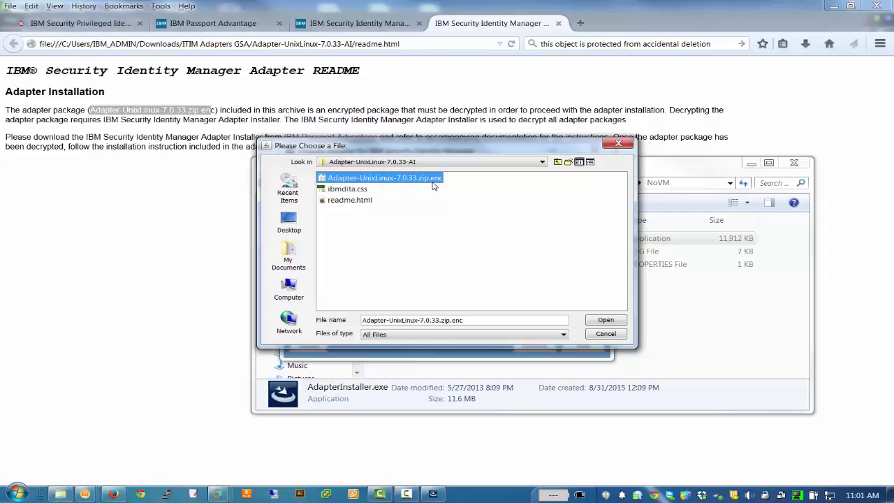
click(605, 319)
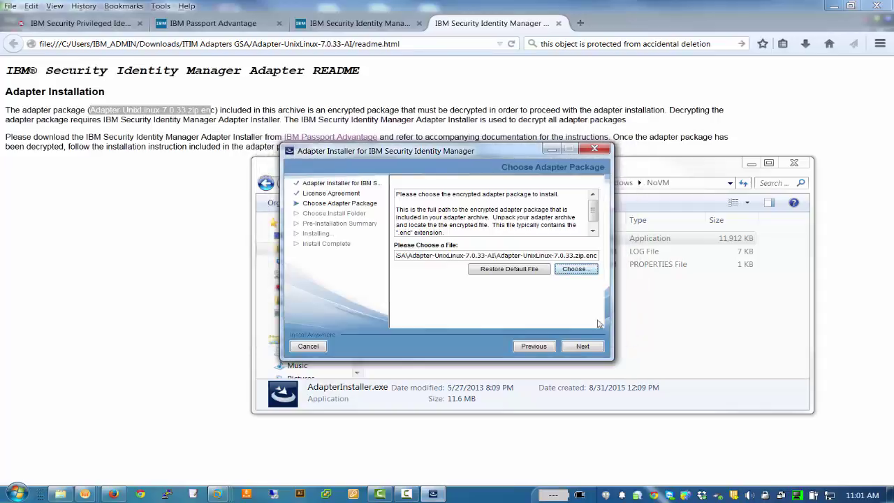
click(593, 348)
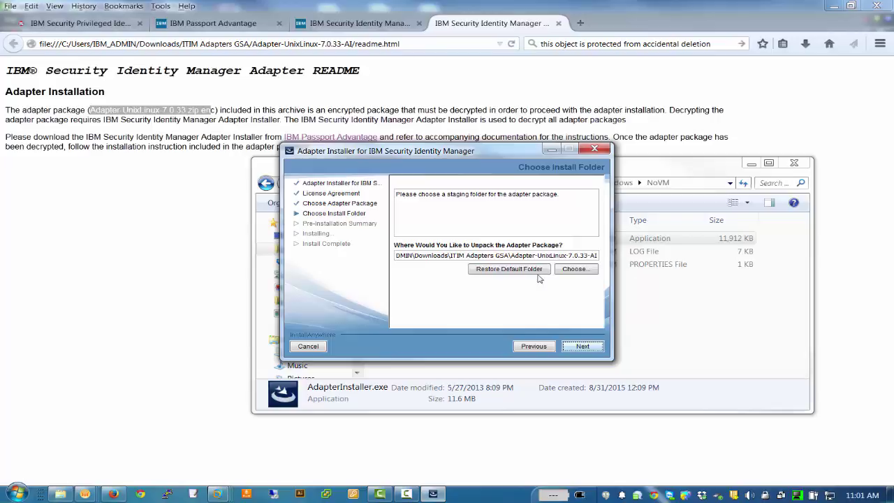
Step: Set the staging folder to Downloads\ITIM Adapters GSA\Adapter-UnixLinux-7.0.33-AI
click(576, 269)
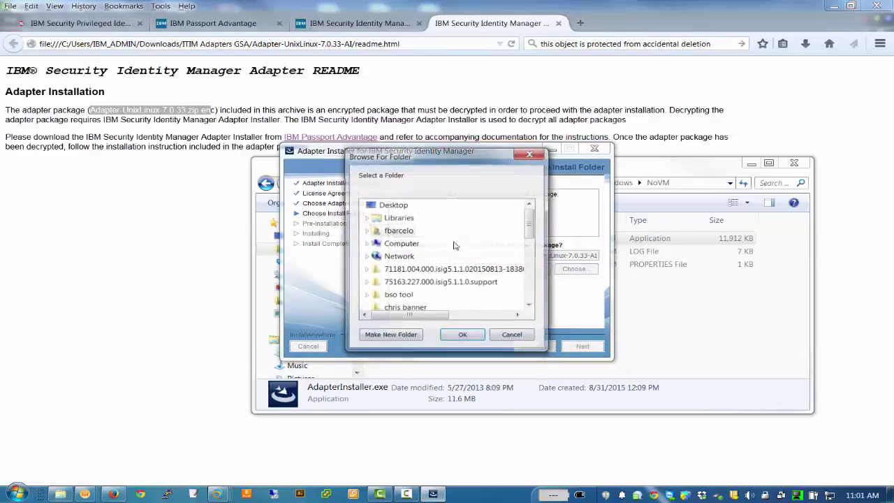
click(365, 230)
scroll(398, 261, down, 3)
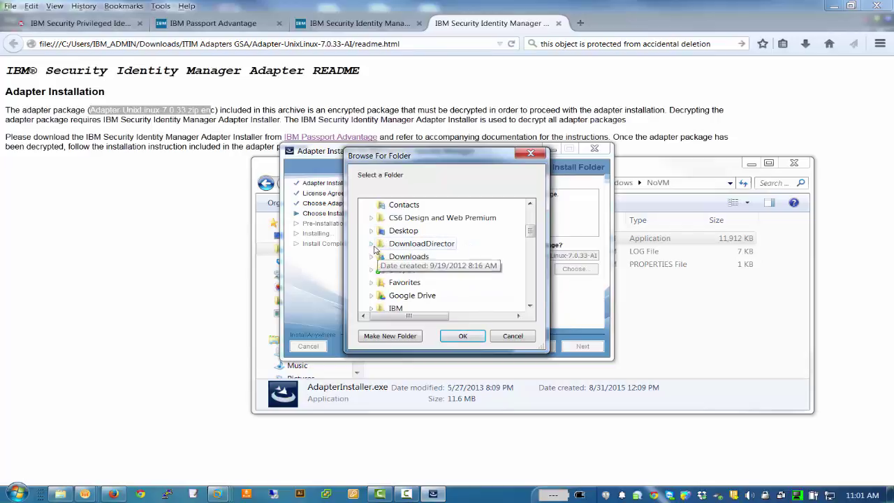
click(371, 256)
scroll(389, 264, down, 2)
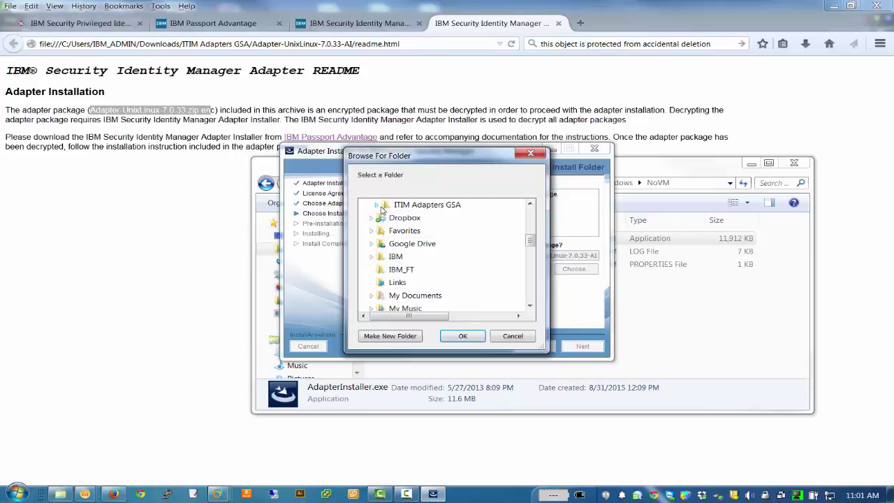
click(377, 207)
scroll(444, 258, down, 6)
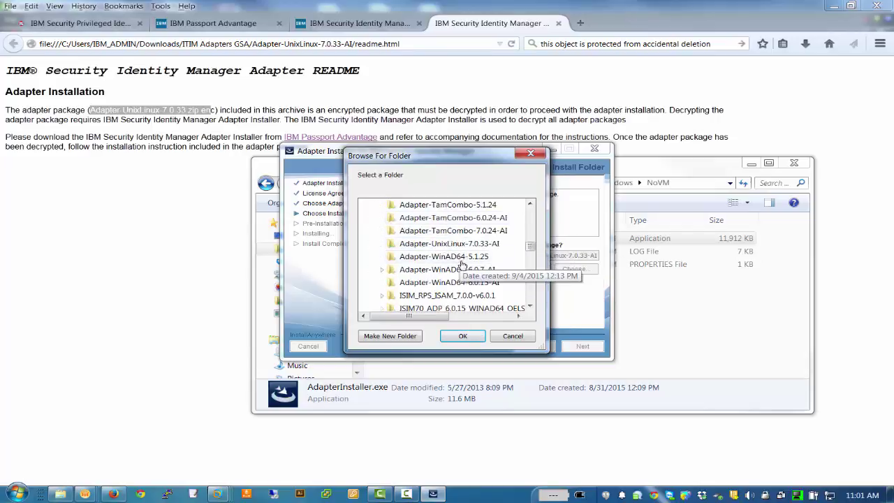
click(447, 244)
click(463, 336)
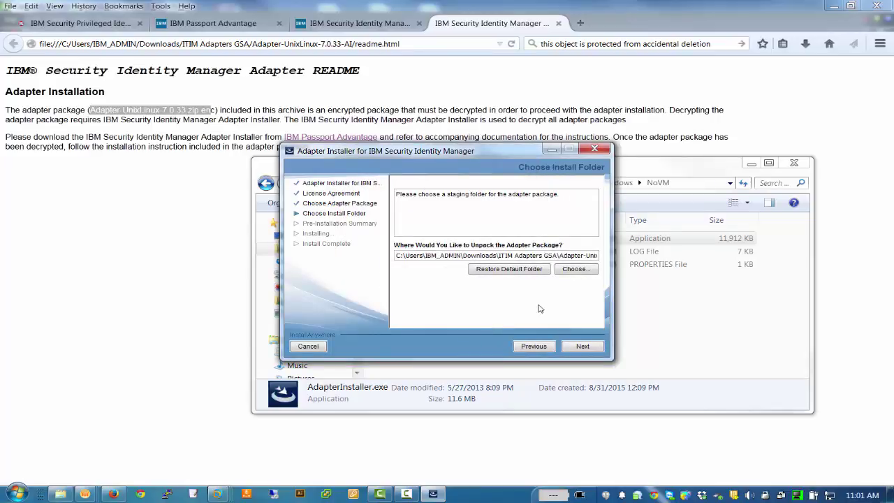
Step: Review the summary, unpack the adapter package, and close the installer
click(583, 347)
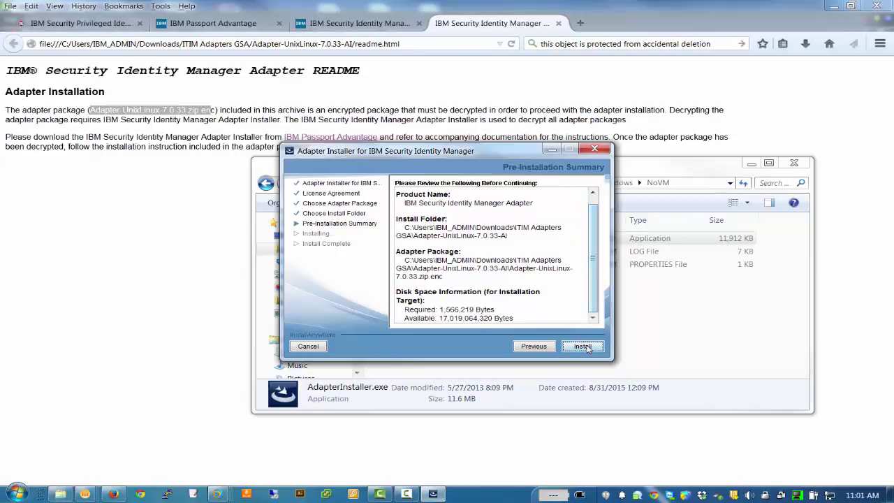
click(587, 348)
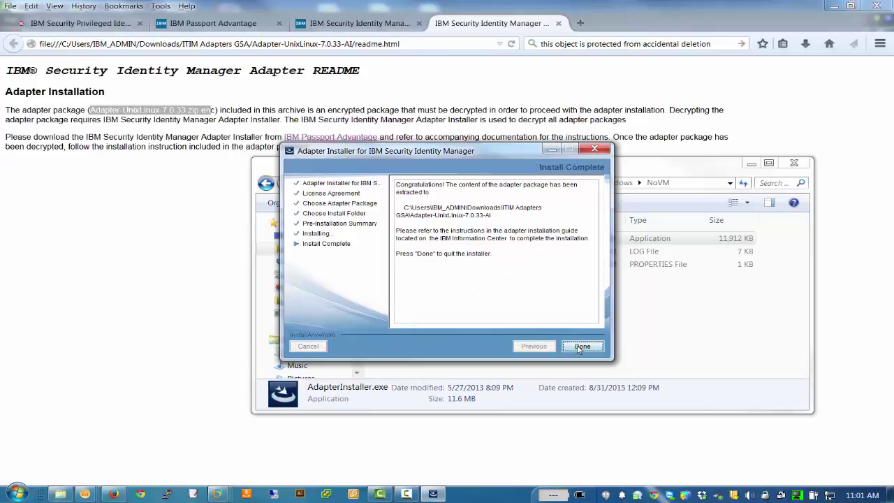
click(580, 347)
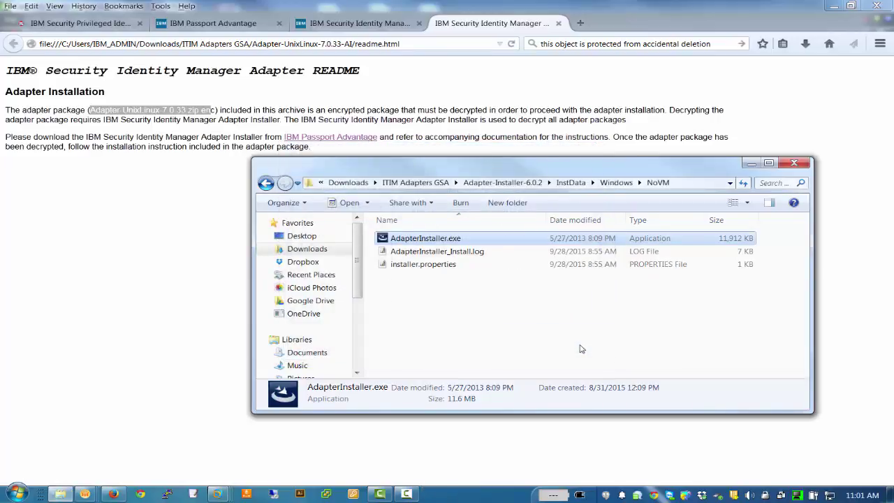
Step: Locate PosixLinuxProfile.jar in Adapter-UnixLinux-7.0.33-AI, then return to the Privileged Identity Manager login tab
click(427, 186)
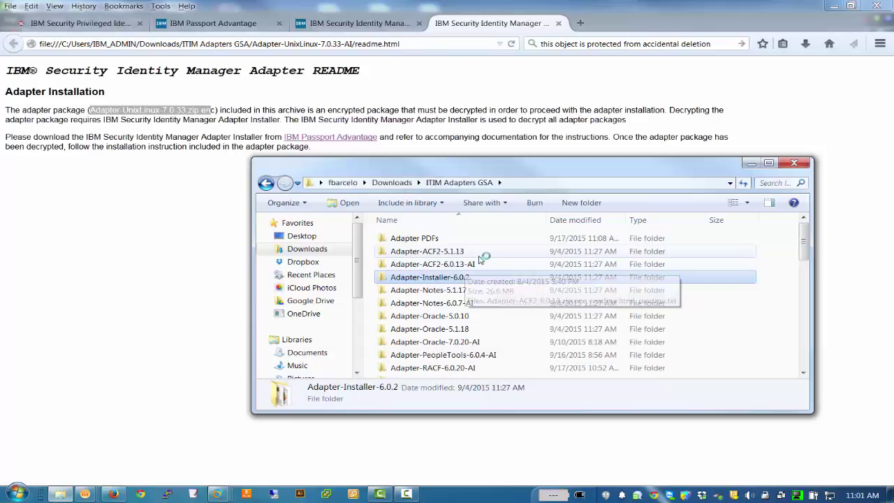
scroll(461, 294, down, 2)
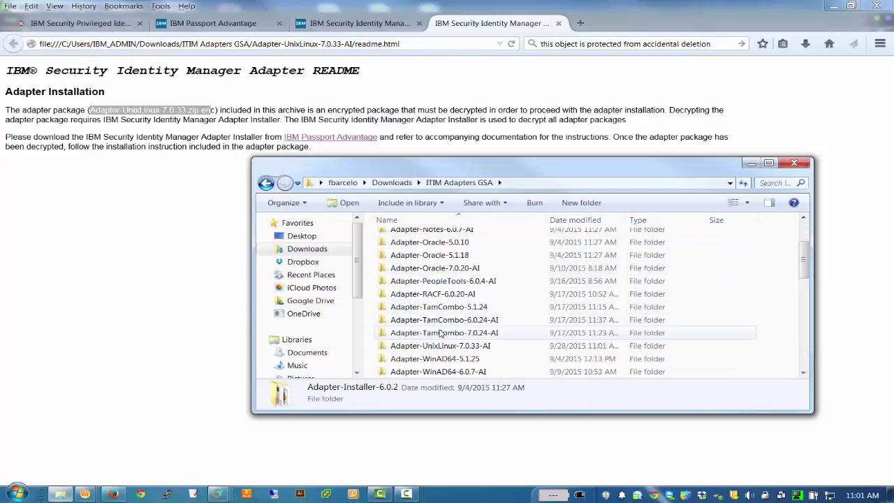
double_click(443, 347)
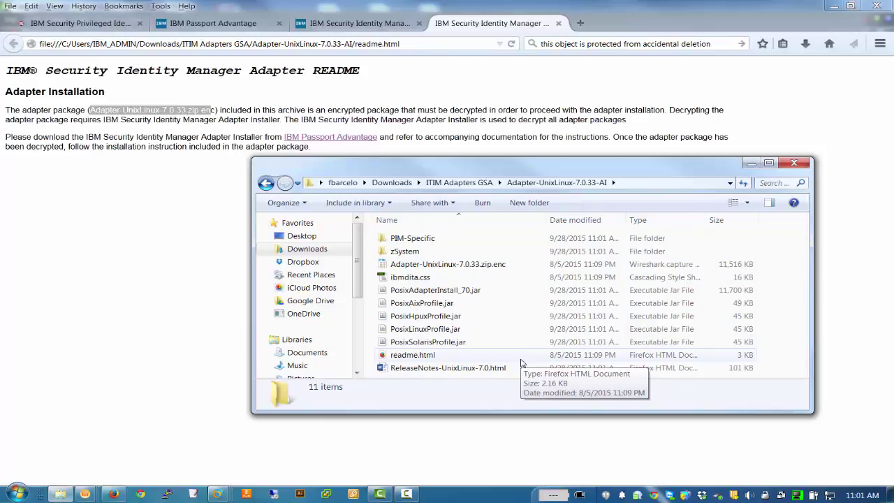
click(423, 330)
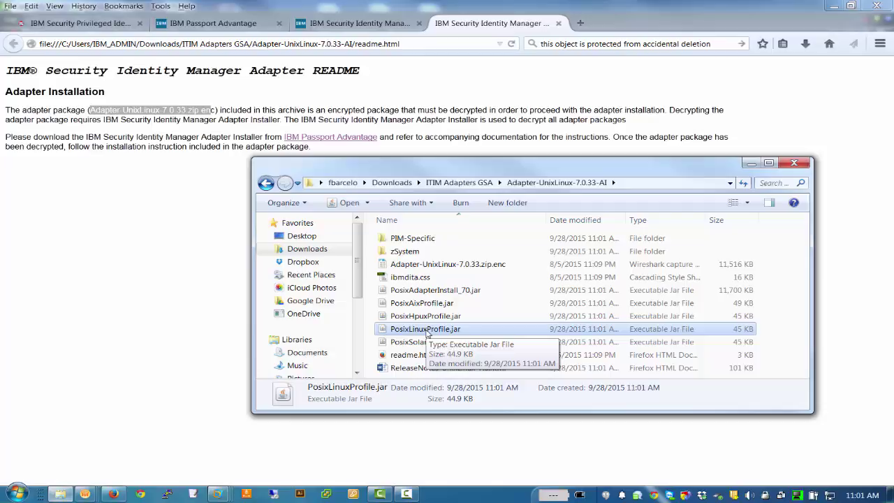
click(93, 21)
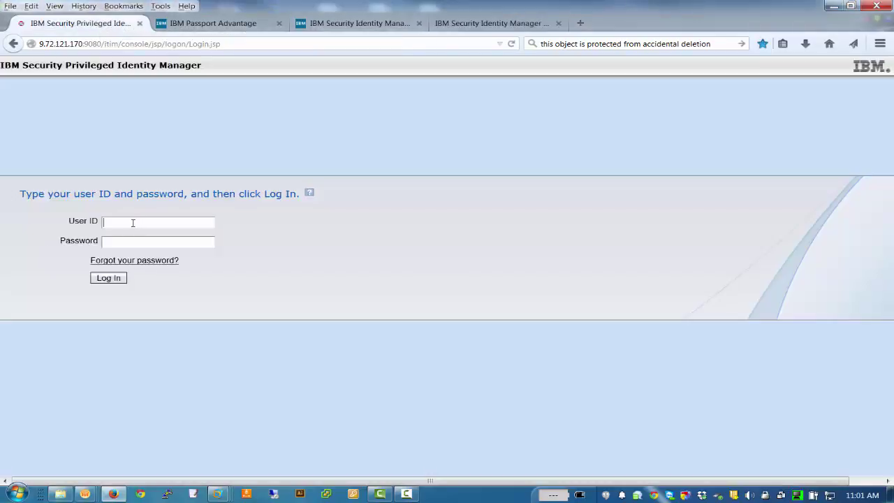
Step: Log in and start an import under Configure System > Manage Service Types
text(itim manager)
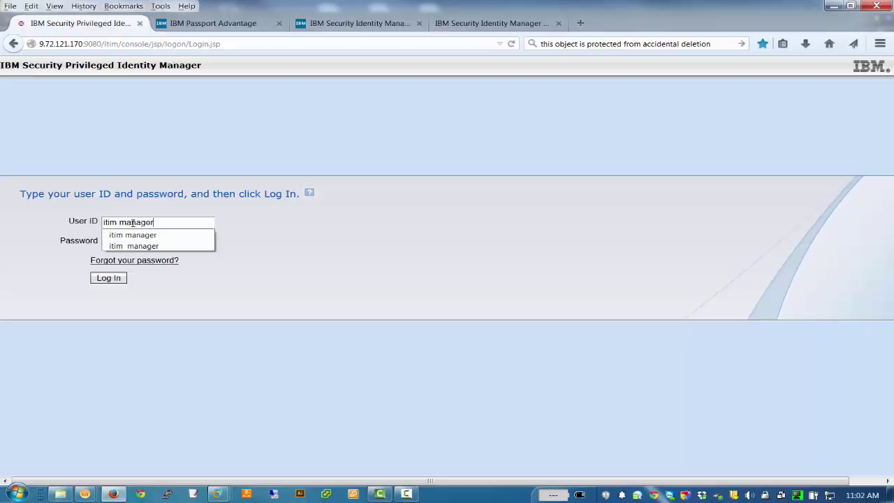
key(Tab)
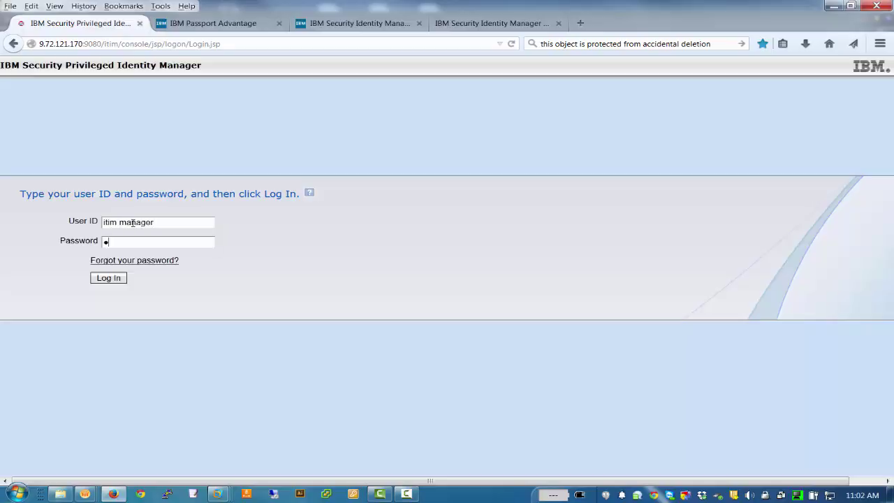
key(Return)
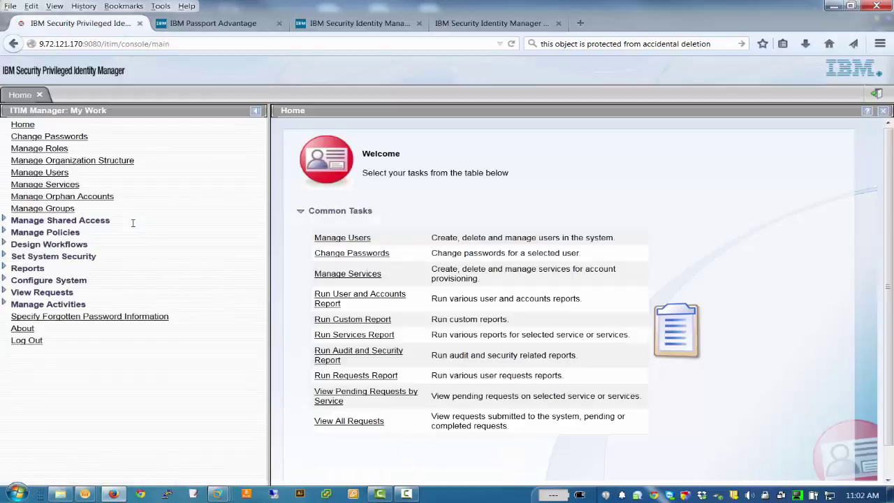
click(23, 282)
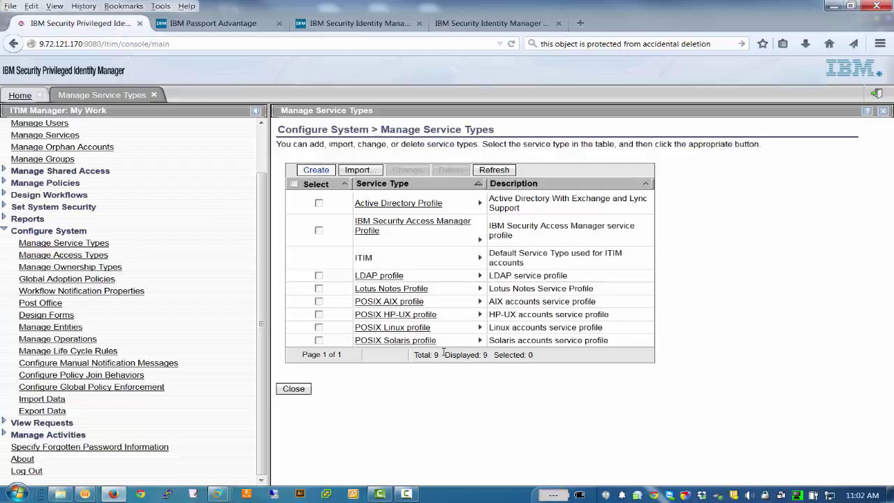
click(356, 171)
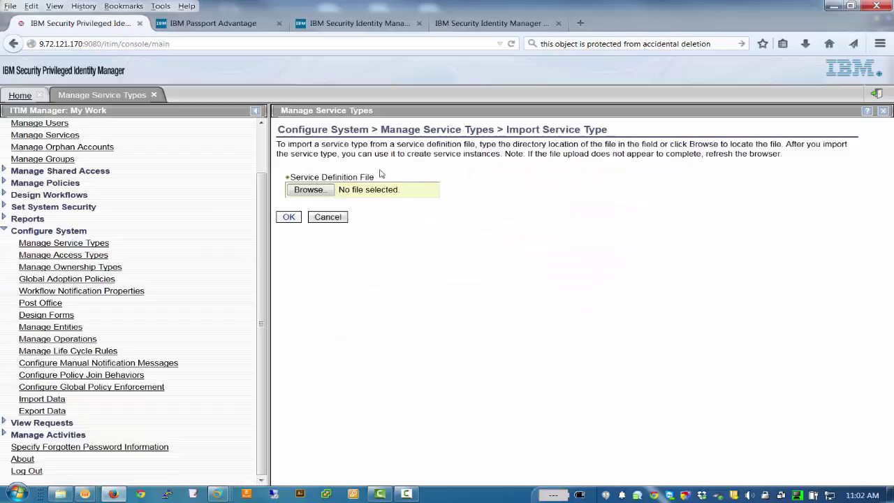
Step: Import PosixLinuxProfile.jar as the service definition and return to the Home page
click(310, 190)
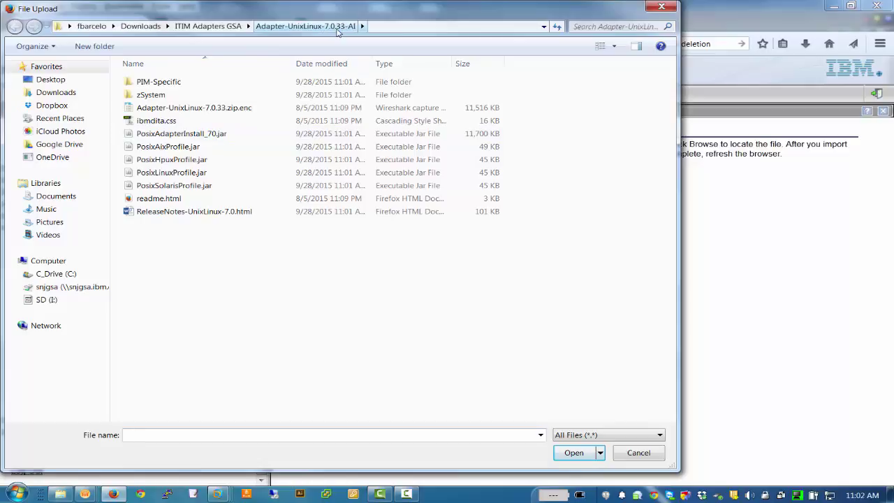
click(161, 178)
click(575, 453)
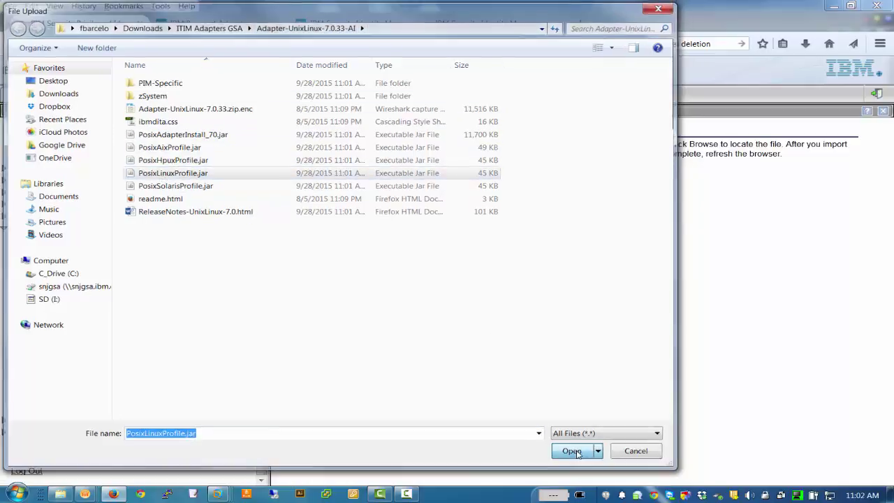
click(288, 217)
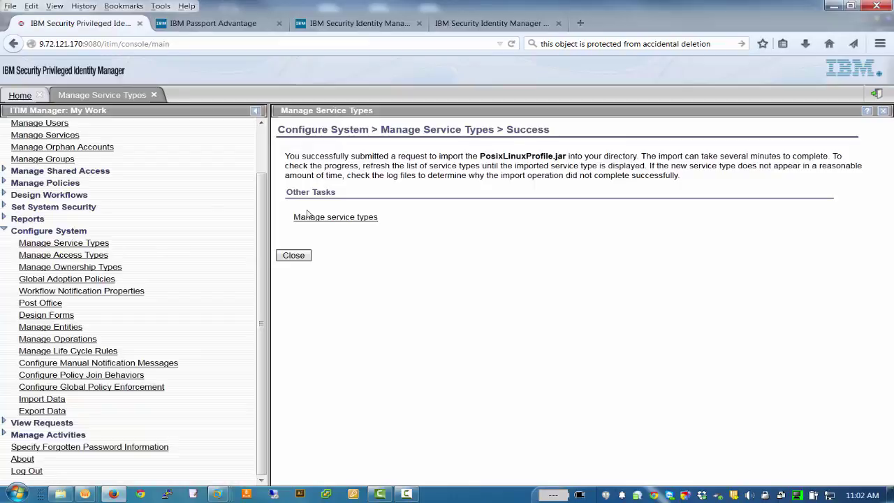
click(292, 256)
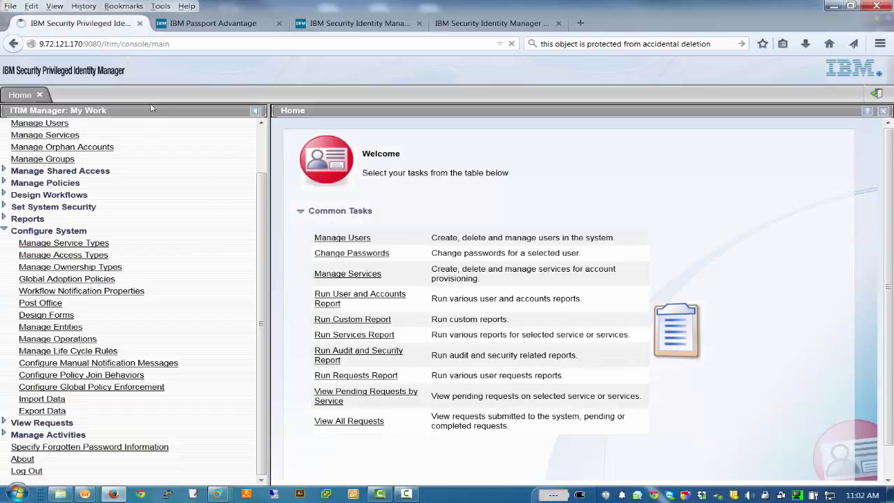
Step: Create a new service of type POSIX Linux profile from Manage Services
click(39, 136)
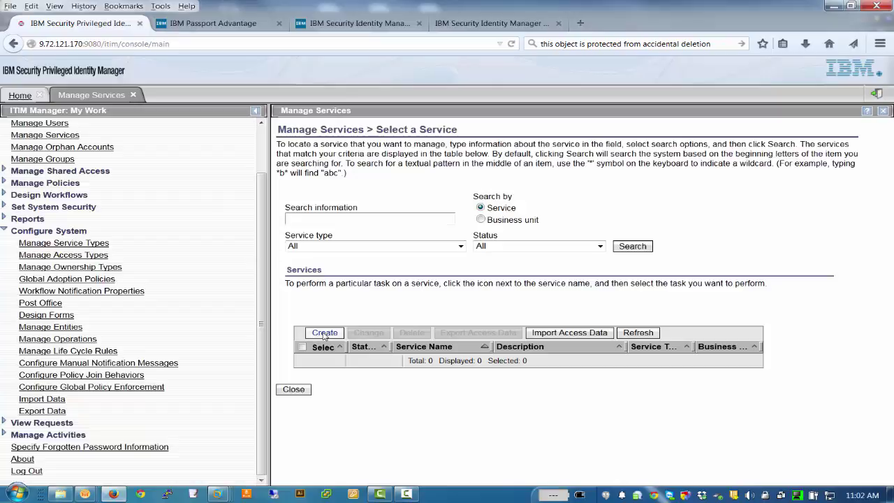
click(324, 334)
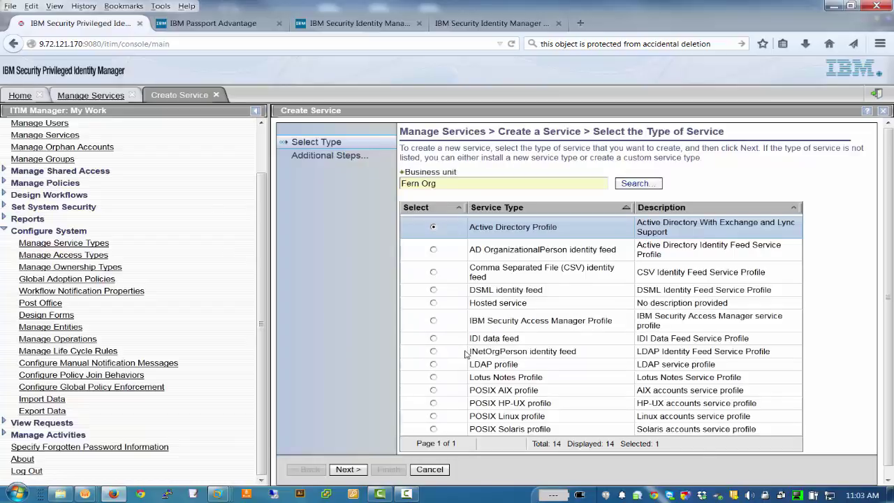
click(434, 417)
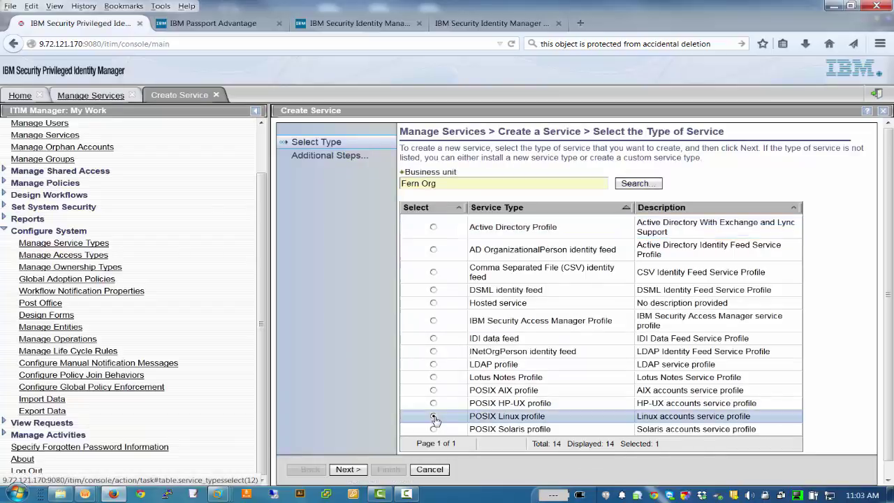
click(348, 469)
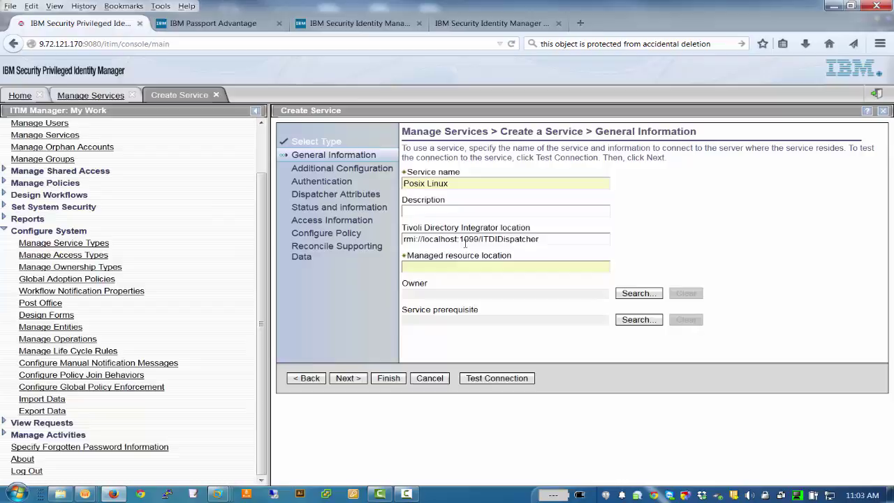
Step: Enter description RHES6 and managed resource location 9.72.121.86, then go to the readme tab
click(432, 211)
text(9.72)
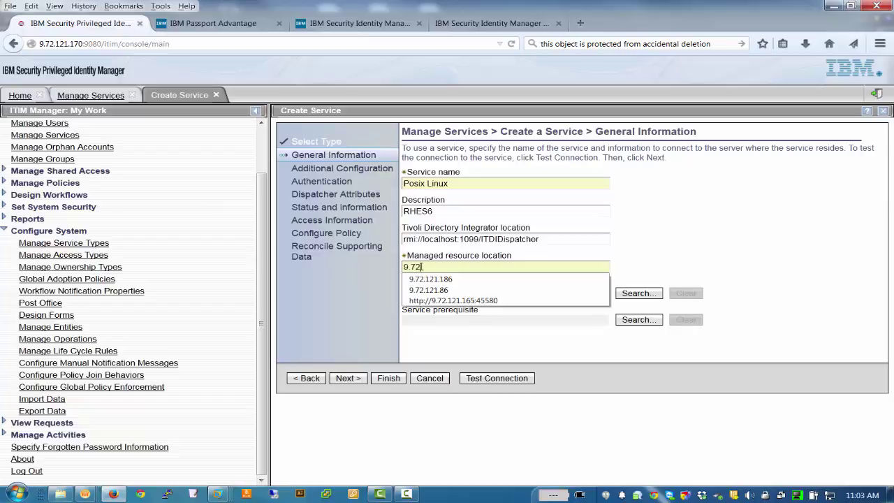
text(.121.8)
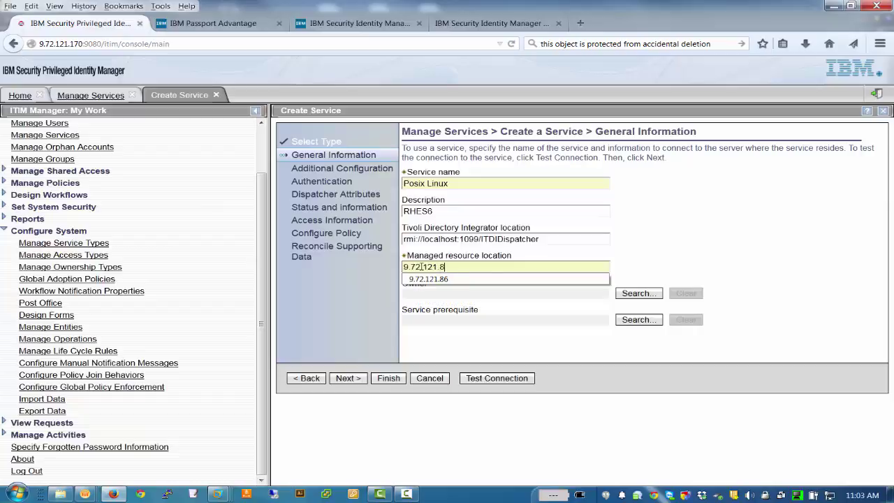
text(6)
click(472, 282)
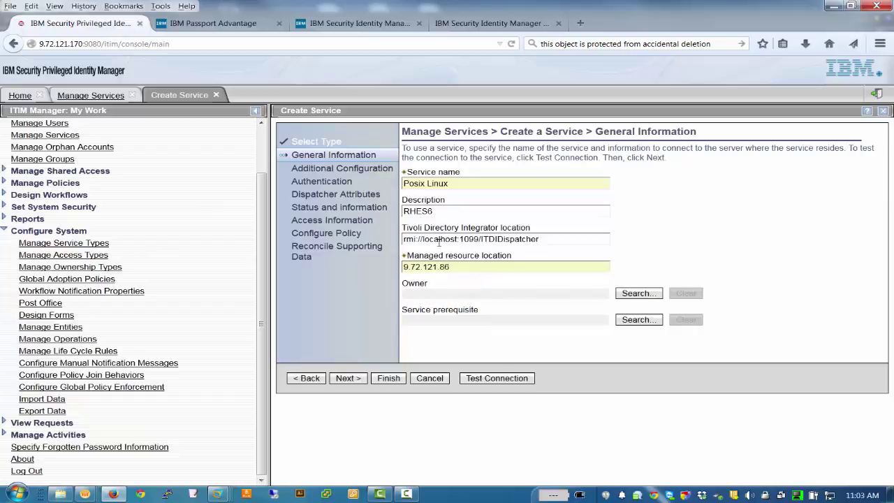
click(501, 23)
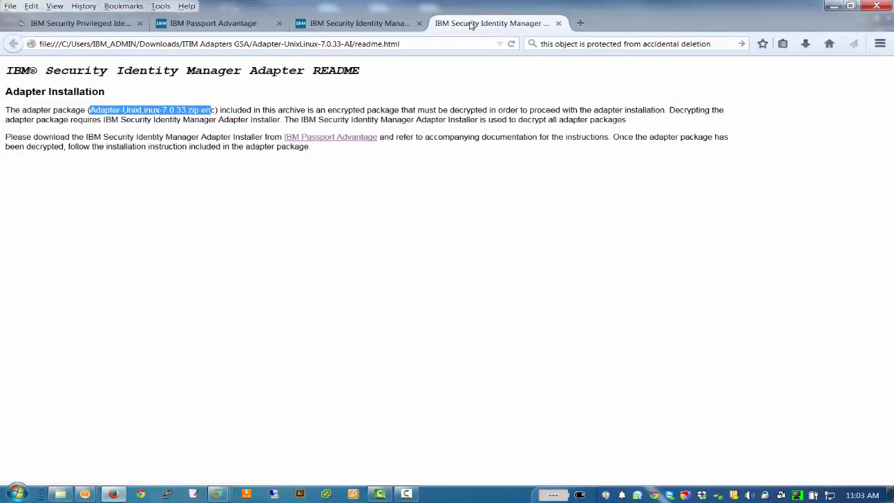
Step: Copy the appliance IP 9.72.121.177 and verify the Security Directory Integrator server is started
click(360, 25)
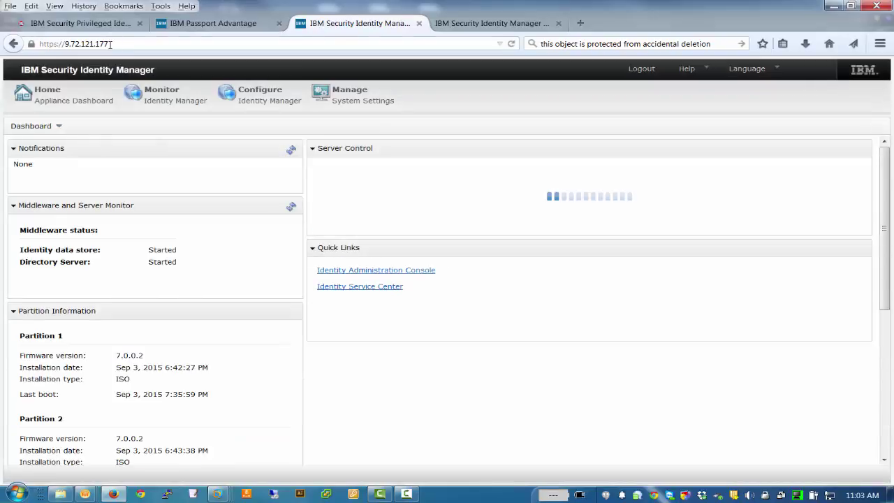
drag(111, 44, 67, 40)
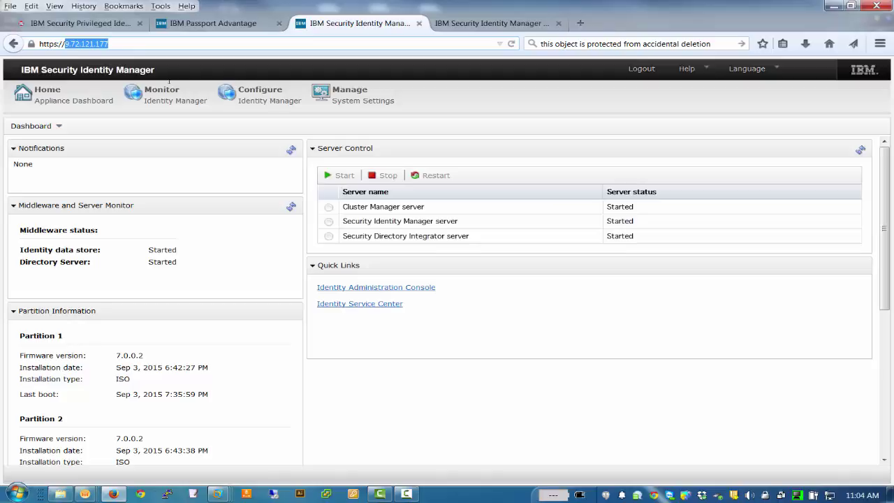
click(370, 238)
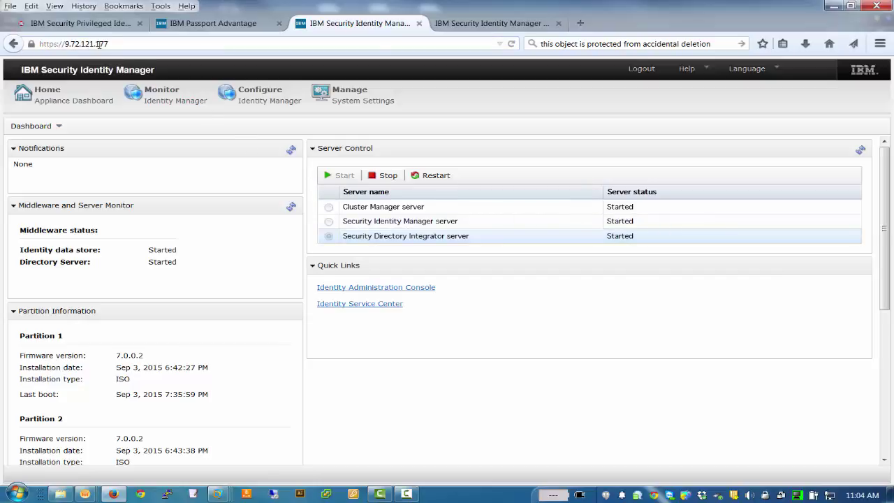
click(478, 25)
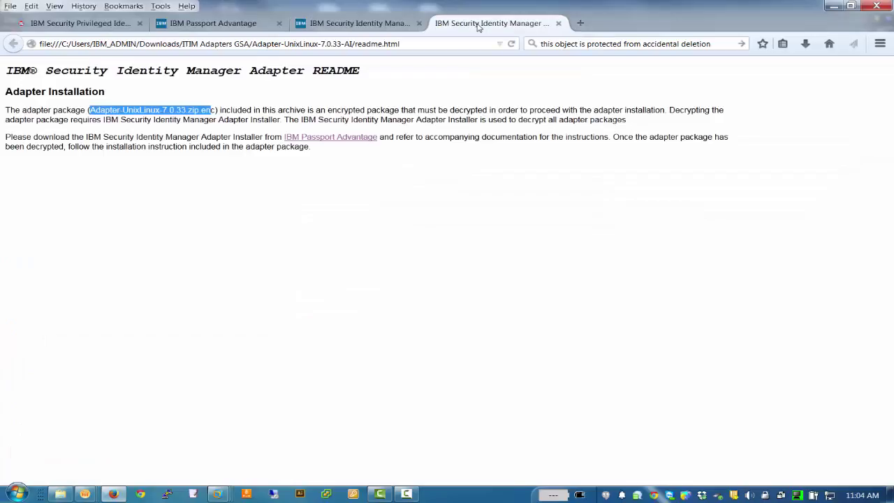
Step: Replace localhost in the integrator location with the appliance IP address
click(216, 24)
click(112, 26)
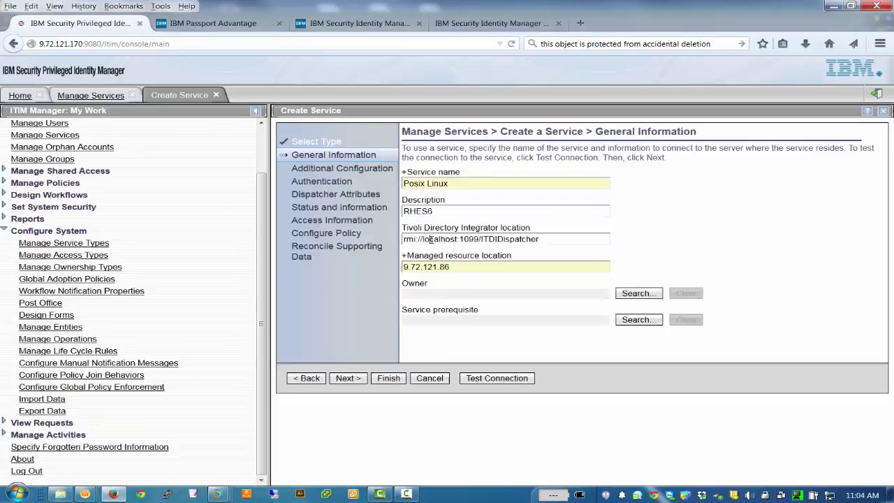
key(Delete)
key(Delete)
key(Delete)
key(Delete)
key(Delete)
key(Delete)
key(Delete)
key(Delete)
key(Delete)
key(Delete)
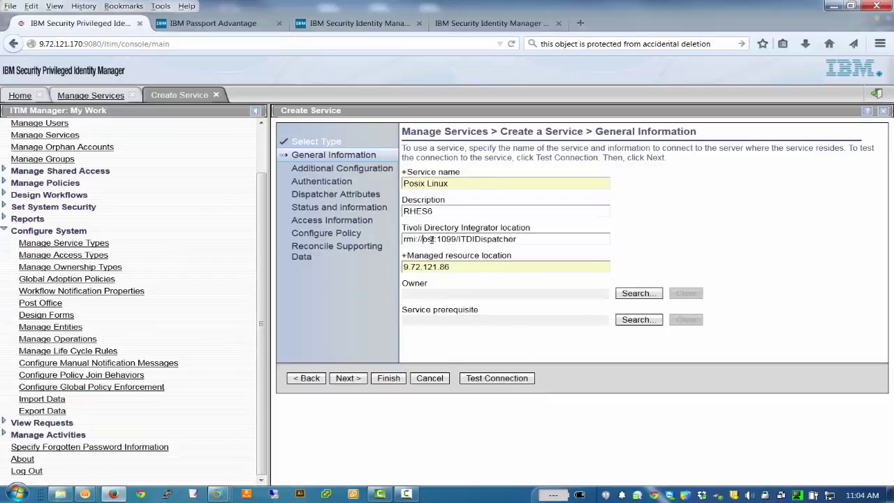
text(9.72.121.177:)
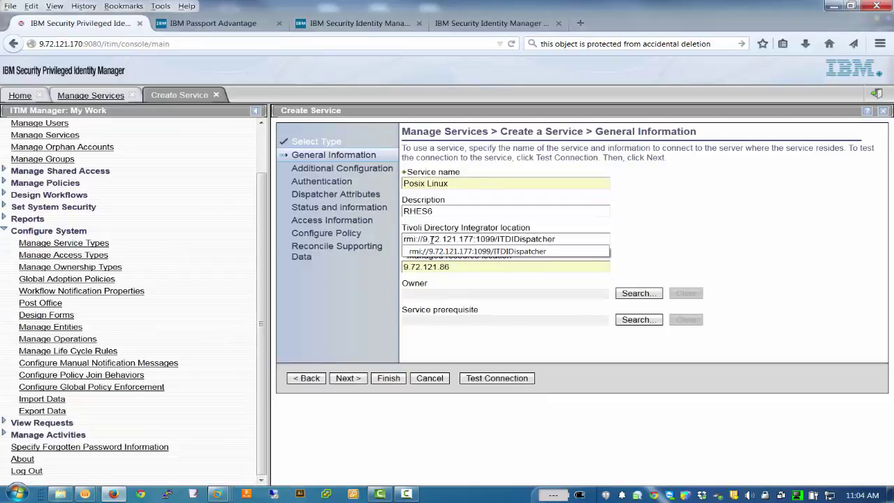
click(501, 250)
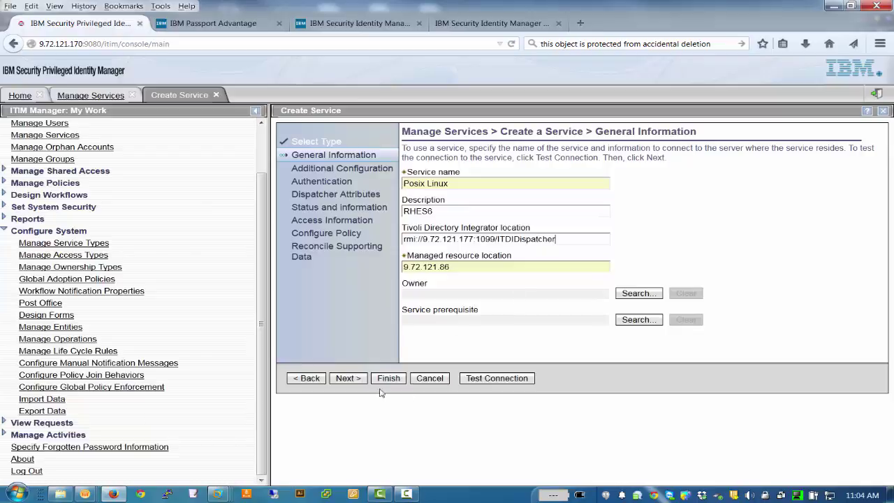
Step: Enter root as administrator name with password-based authentication and its password
click(345, 379)
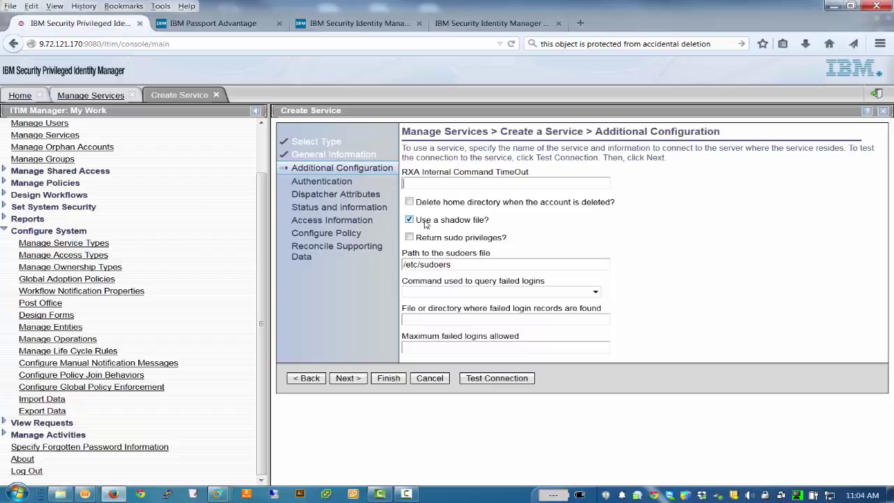
click(347, 378)
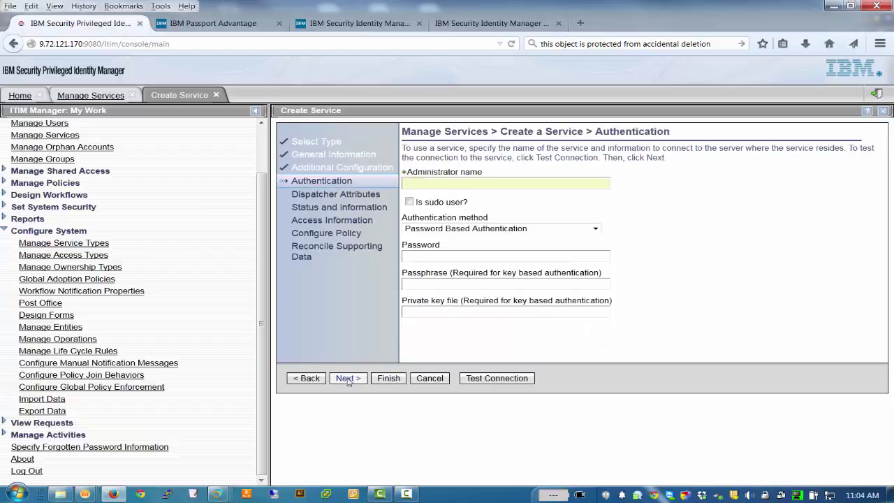
click(432, 182)
text(root)
Step: Run Test Connection against the Linux server and dismiss the CTGIMU121I success message
click(348, 378)
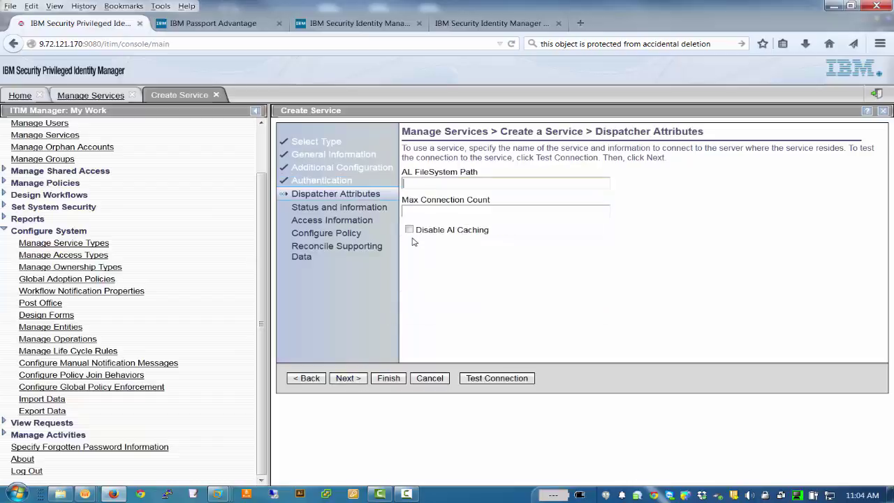
click(478, 380)
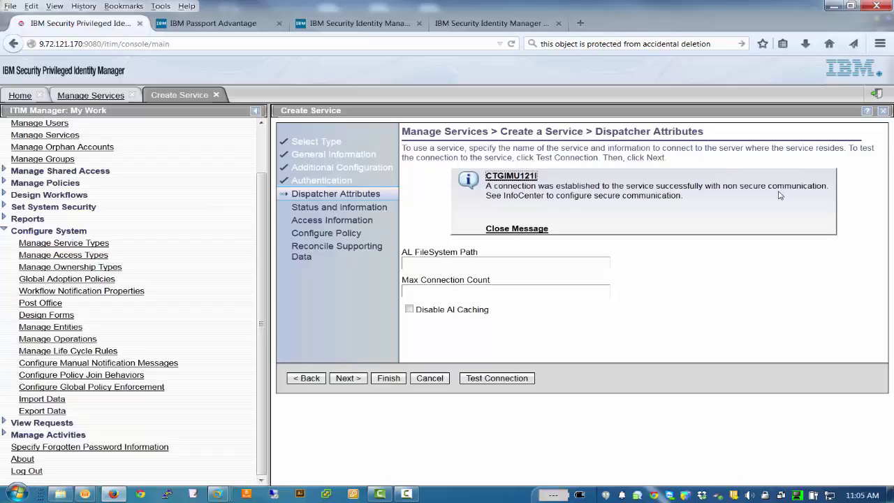
click(520, 229)
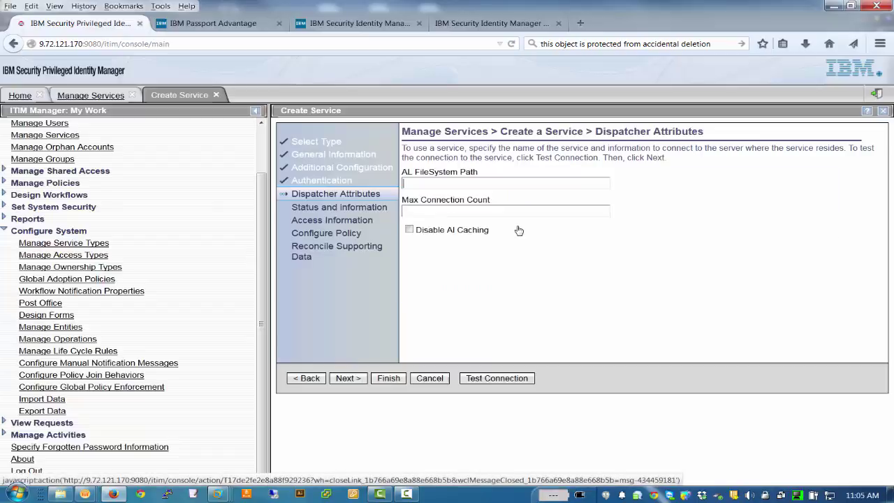
Step: Review Status and information: managed resource Available, adapter version 7.0.33.124
click(348, 378)
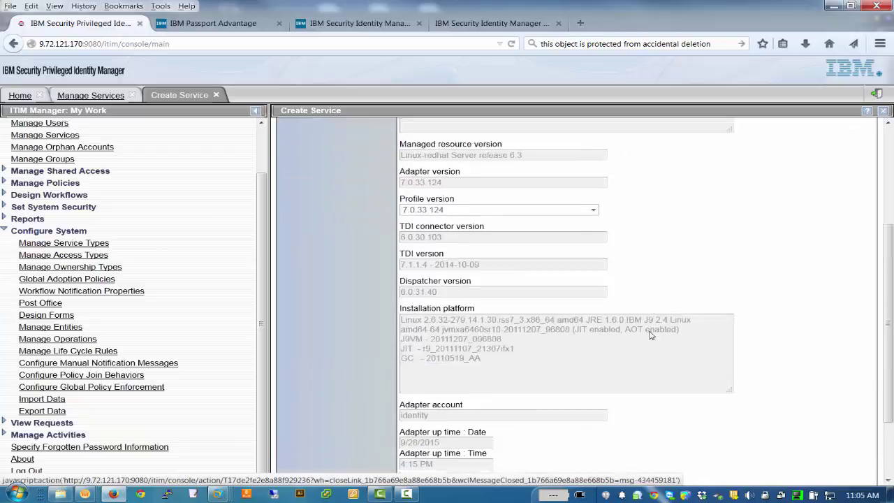
scroll(642, 335, up, 4)
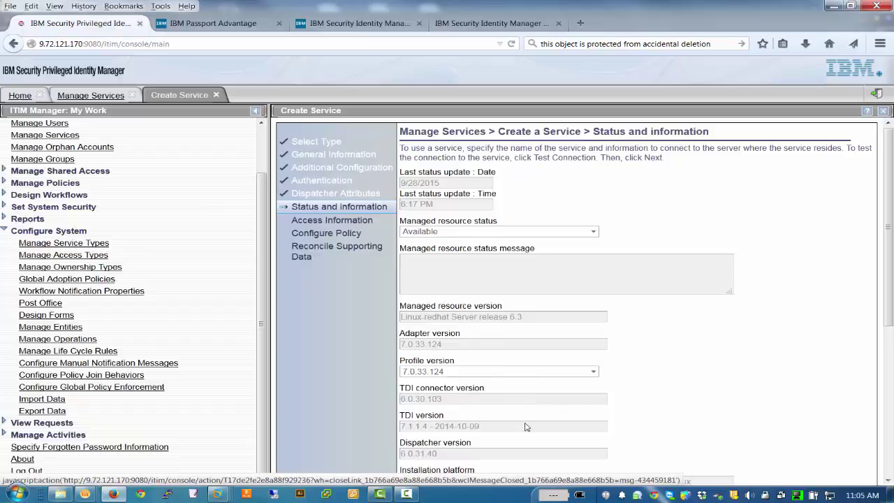
scroll(561, 423, down, 5)
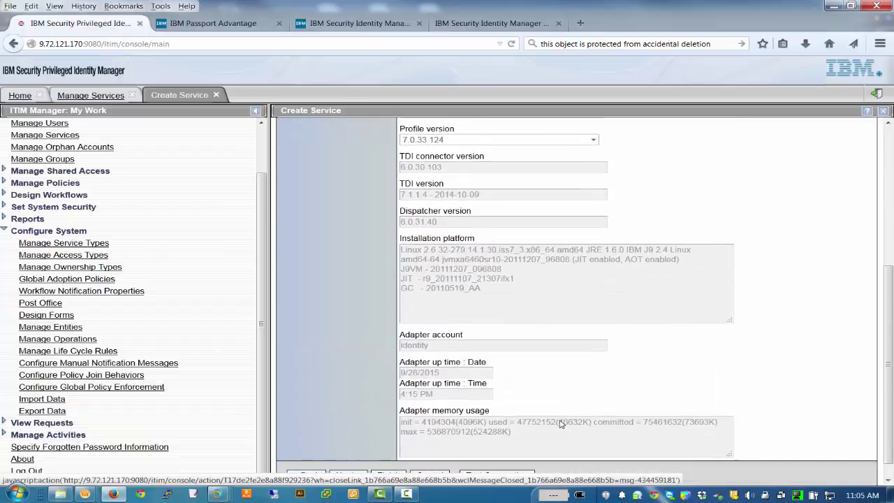
scroll(561, 424, down, 1)
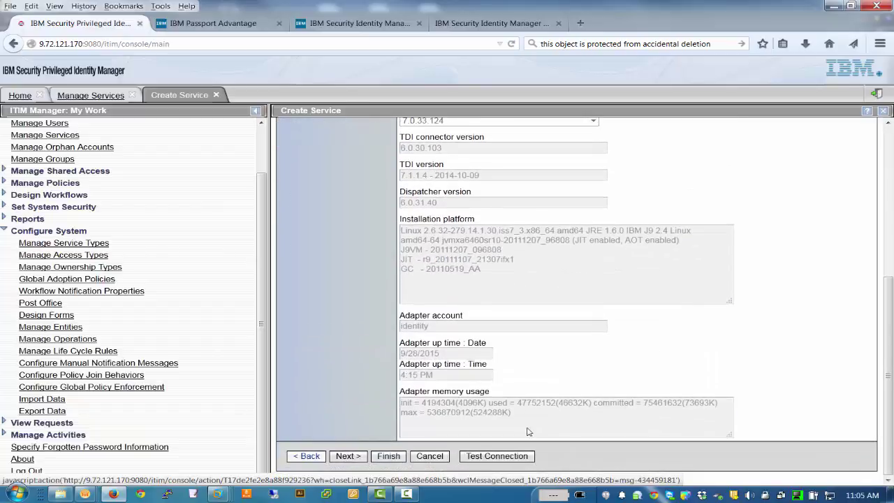
Step: Keep default access and manual-request policy, schedule supporting data reconciliation Monthly, and finish
click(347, 460)
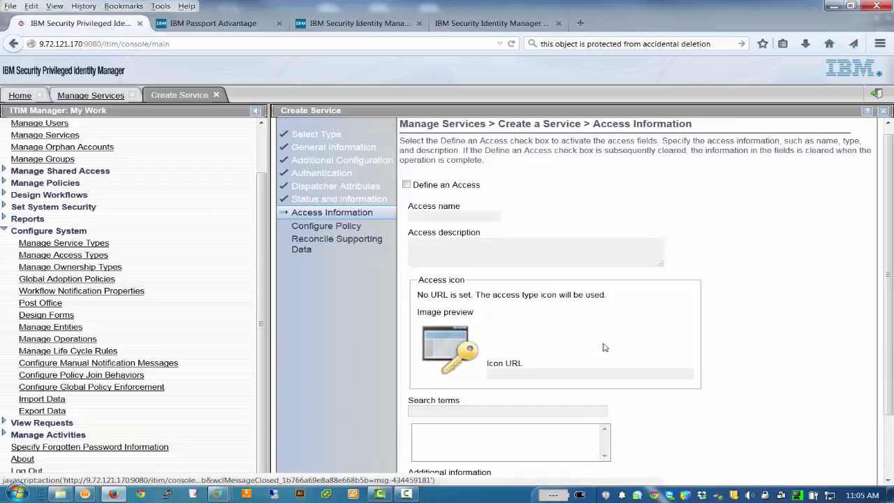
scroll(604, 354, down, 2)
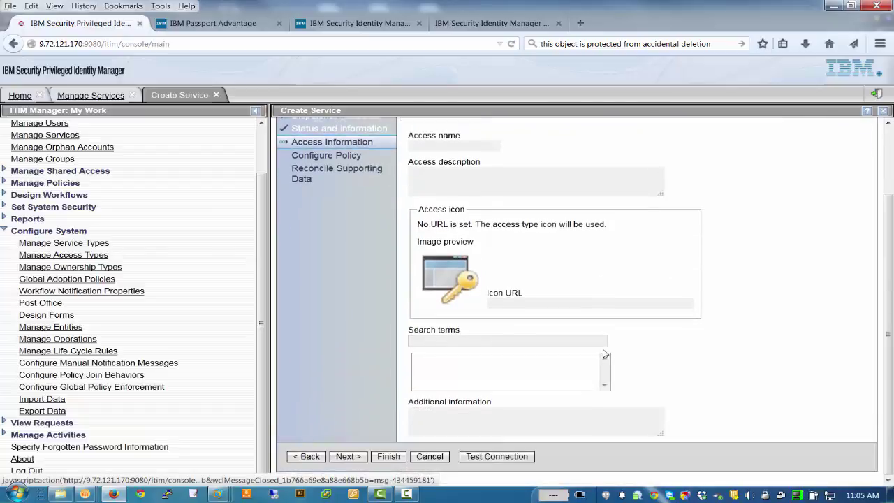
click(349, 458)
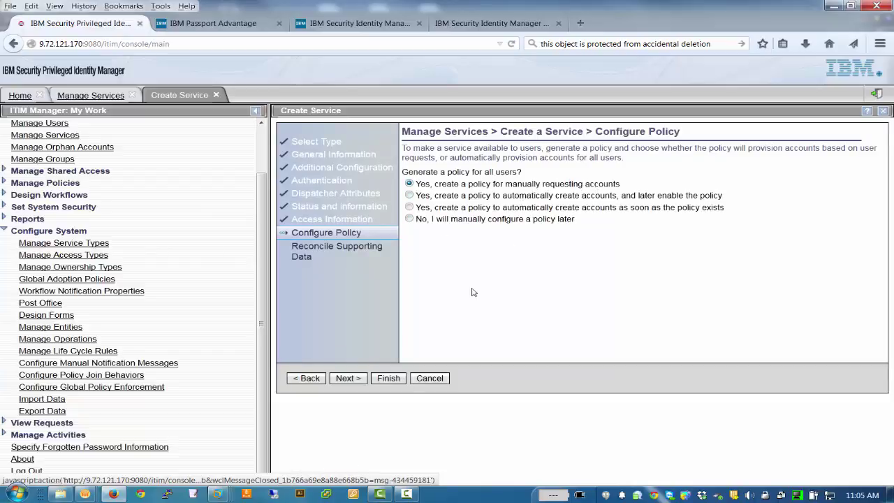
click(352, 379)
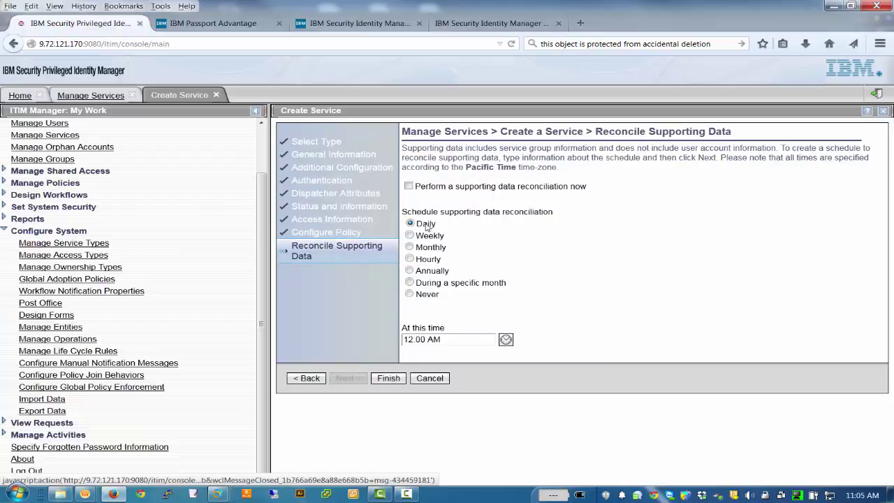
click(410, 247)
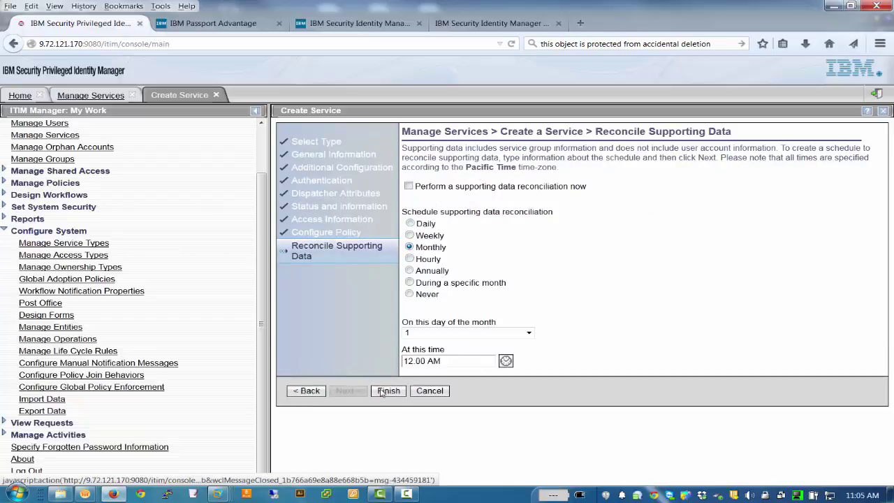
click(385, 391)
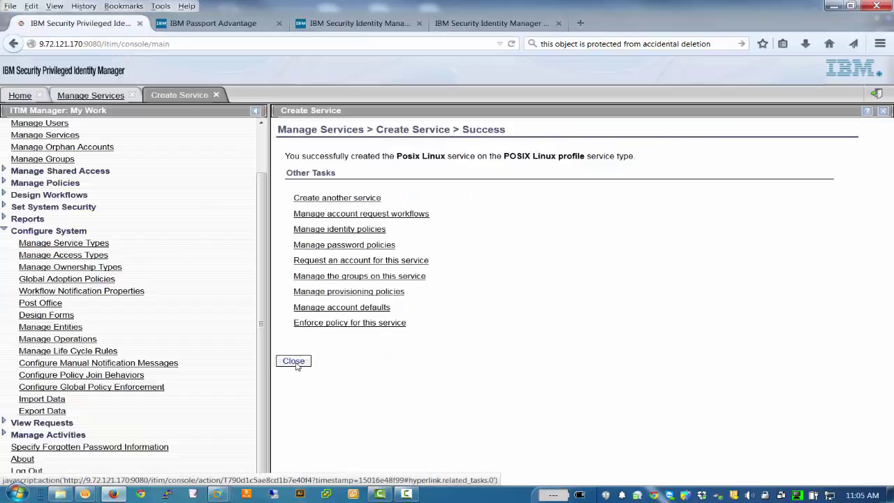
Step: Close the creation confirmation and services page, then reopen Manage Services from My Work
click(294, 361)
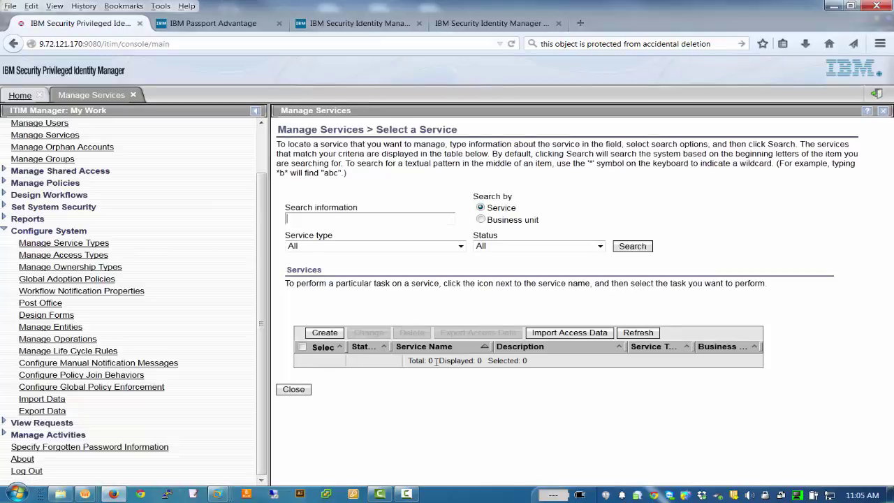
click(293, 391)
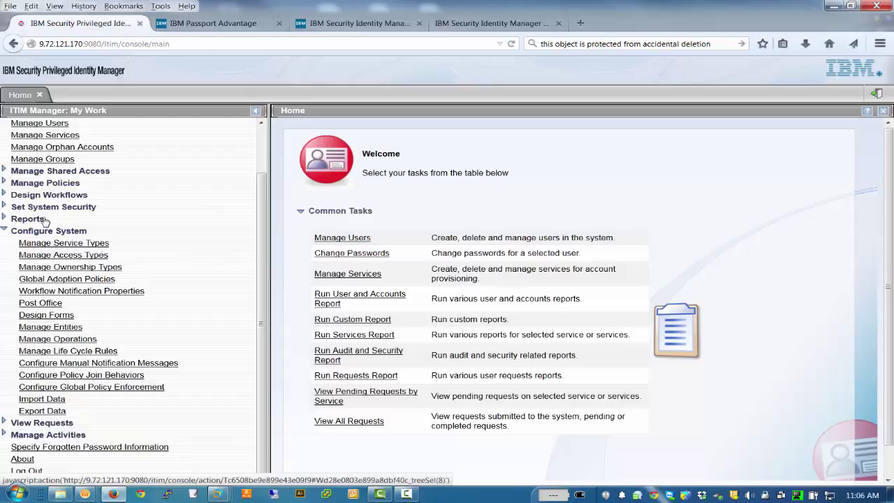
scroll(46, 211, up, 1)
scroll(46, 211, up, 2)
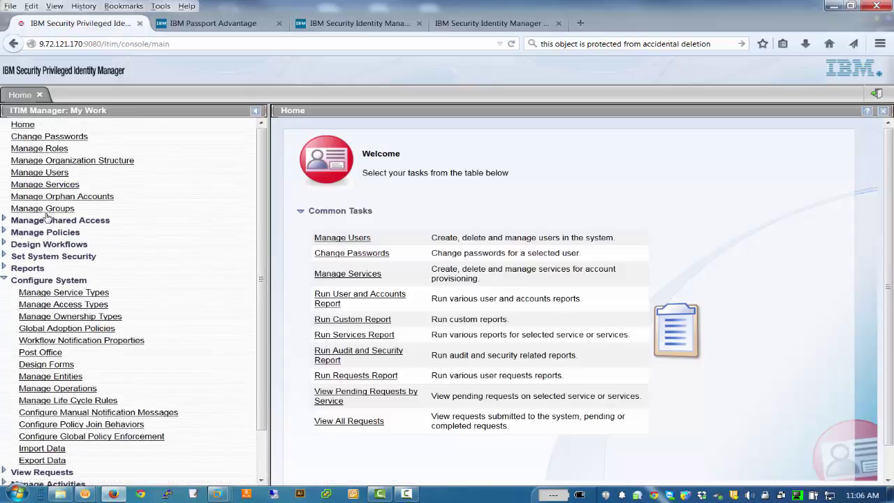
click(55, 186)
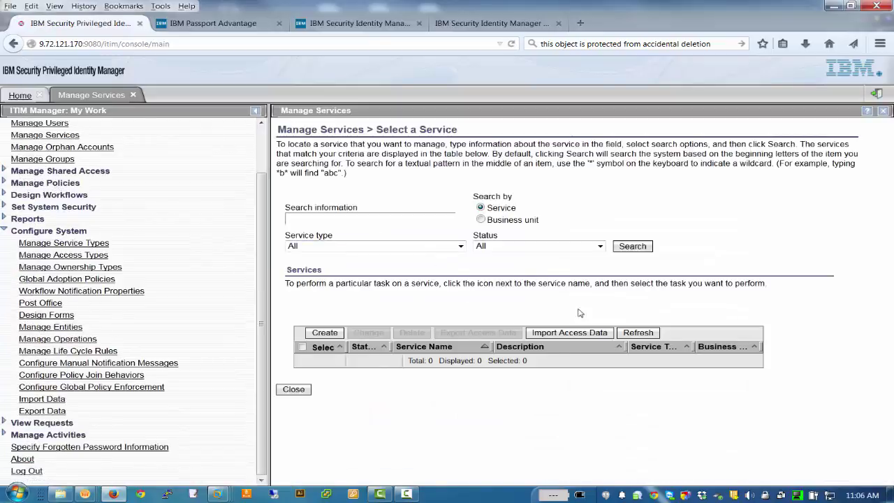
Step: Search POSIX Linux profile services and submit Reconcile Now for Posix Linux with no query
click(459, 247)
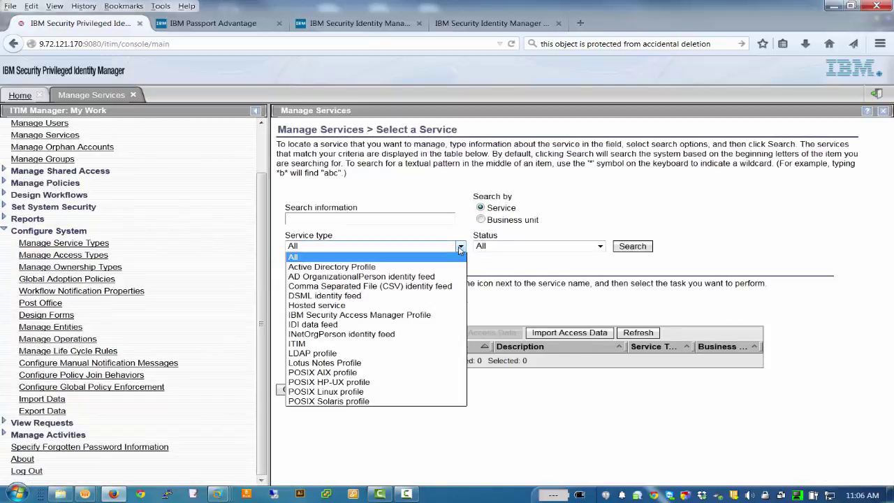
click(409, 393)
click(632, 245)
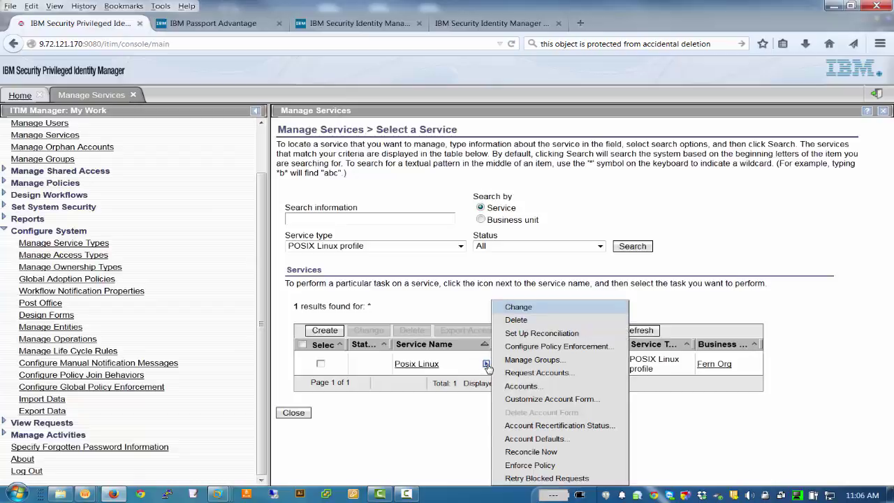
click(486, 363)
click(525, 451)
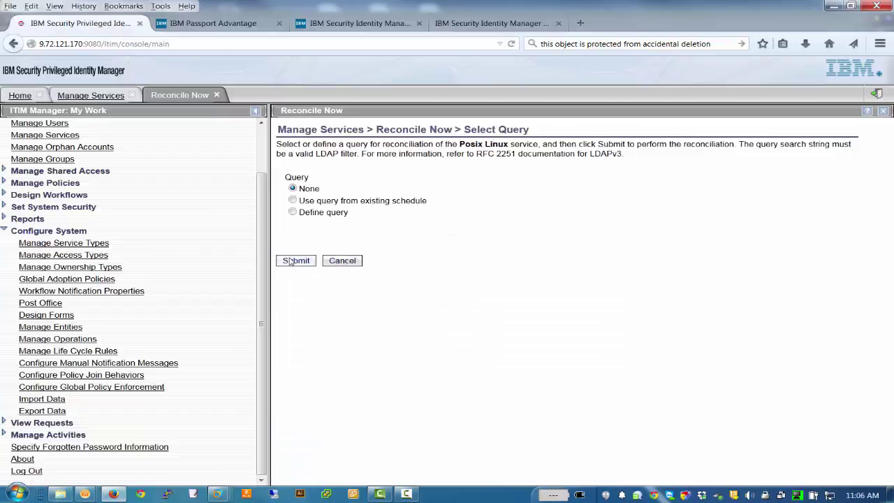
click(294, 260)
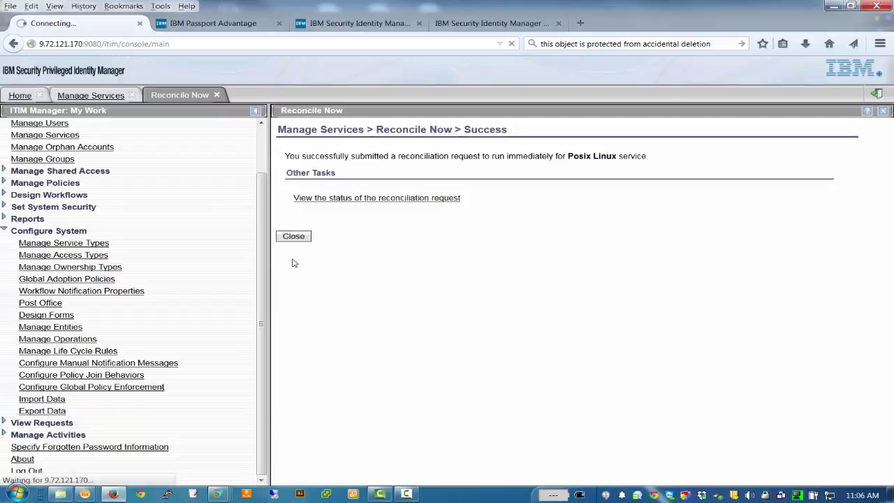
Step: Open the failed Posix Linux Reconciliation request from View All Requests by User
click(357, 198)
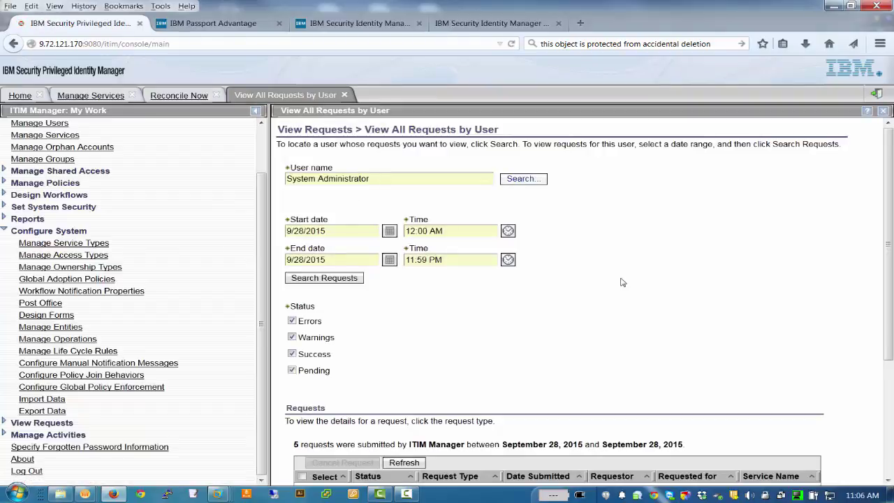
scroll(623, 282, down, 3)
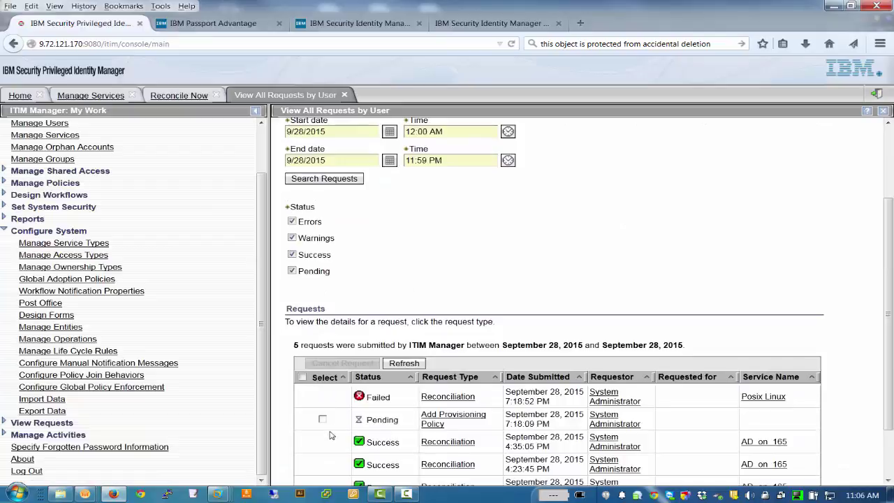
click(448, 396)
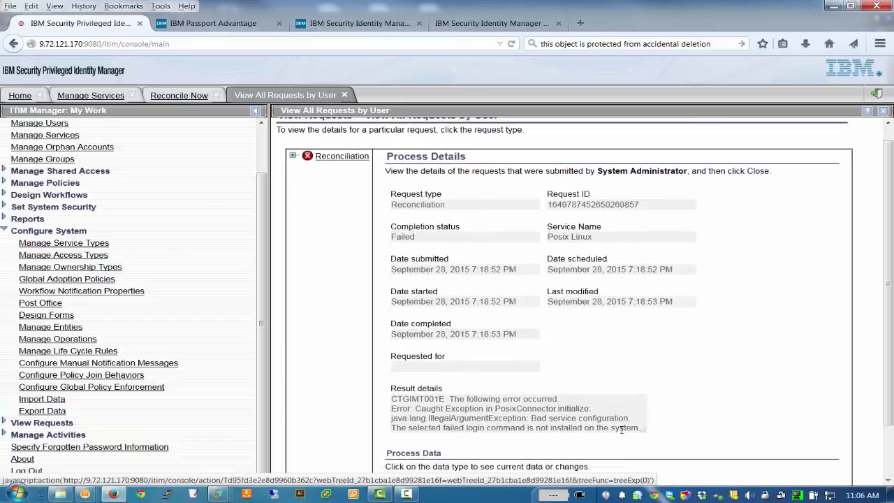
scroll(621, 430, down, 2)
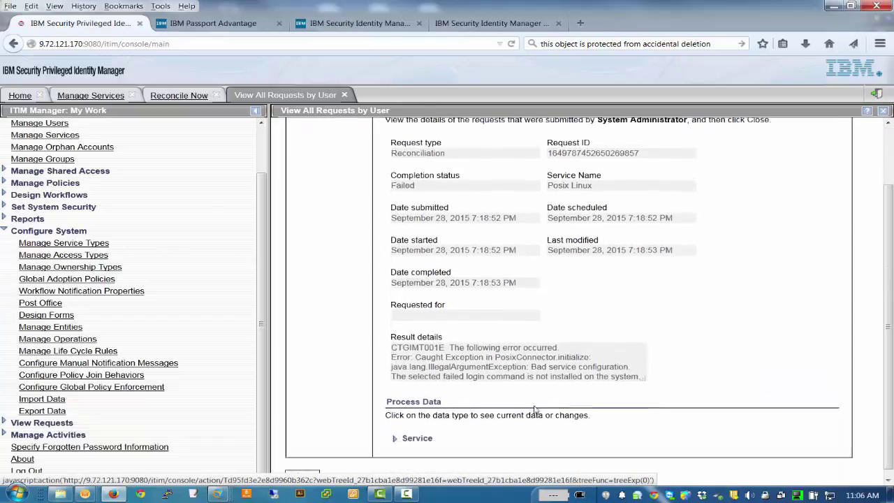
Step: Read the result error: the selected failed-login command is not installed on the system
click(397, 440)
scroll(571, 426, down, 6)
scroll(572, 426, down, 2)
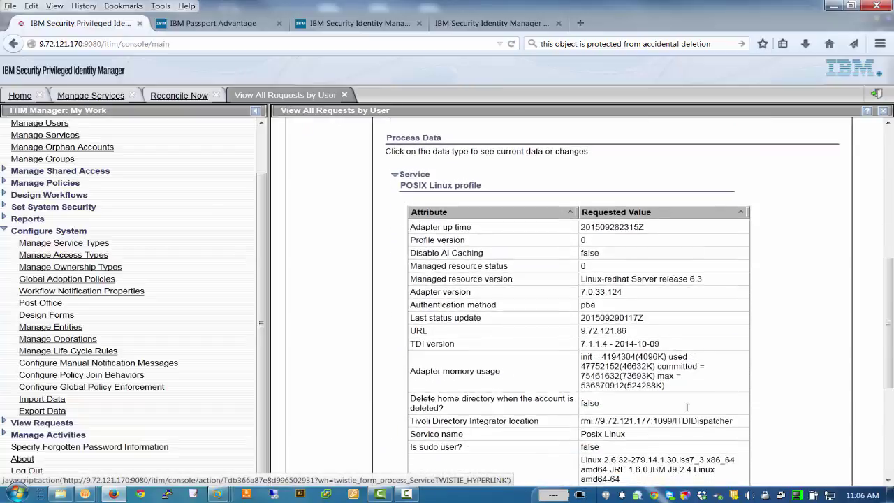
scroll(656, 341, down, 5)
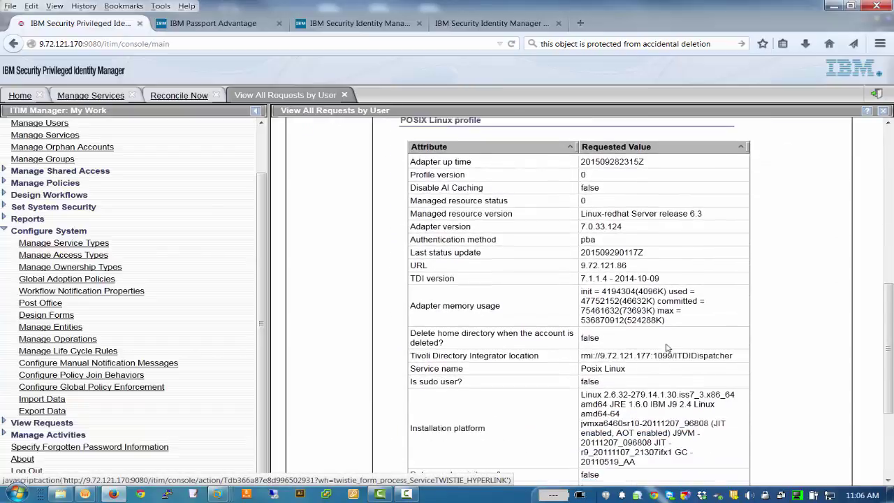
scroll(681, 345, up, 1)
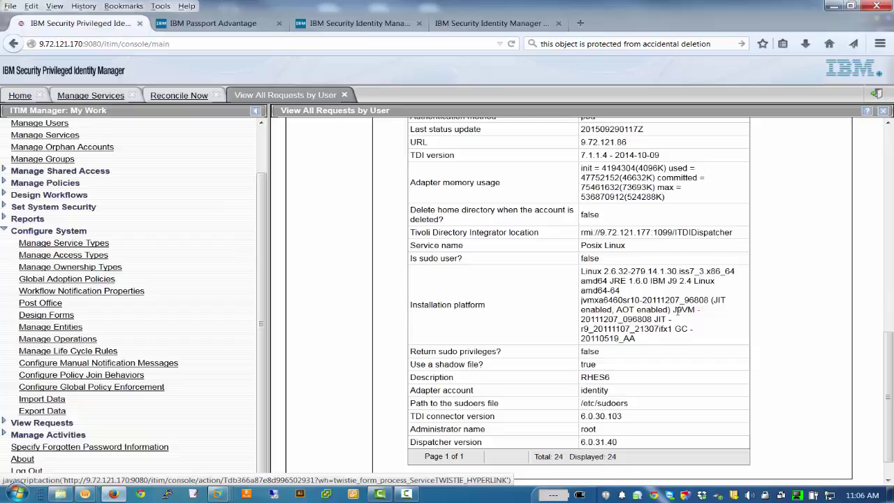
scroll(677, 311, down, 1)
scroll(679, 317, up, 15)
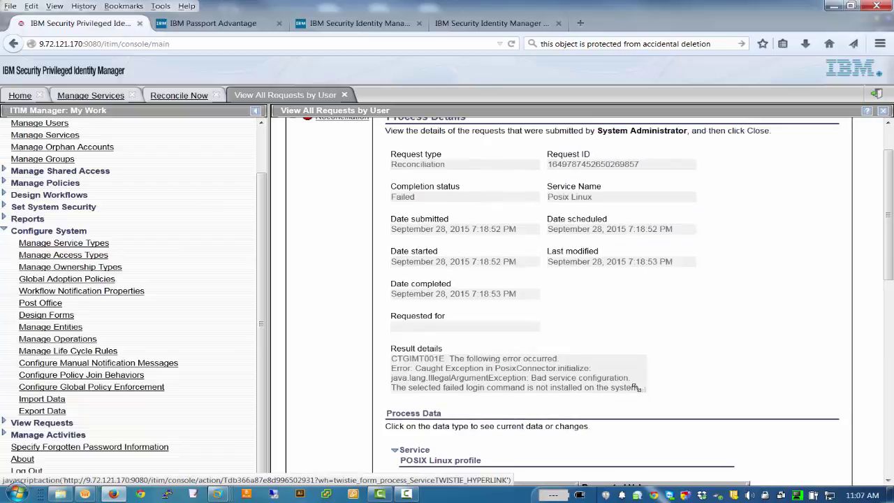
drag(635, 386, 634, 387)
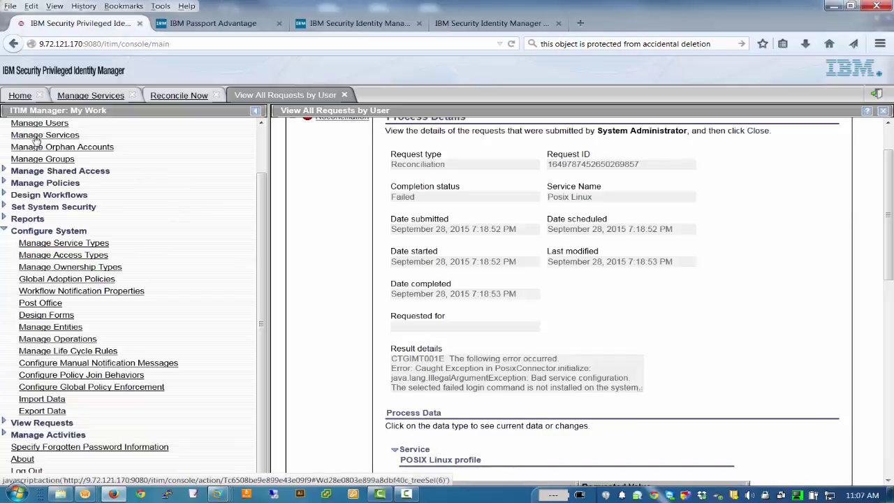
Step: Open the Posix Linux service for change and review its dispatcher, authentication and configuration settings
click(107, 95)
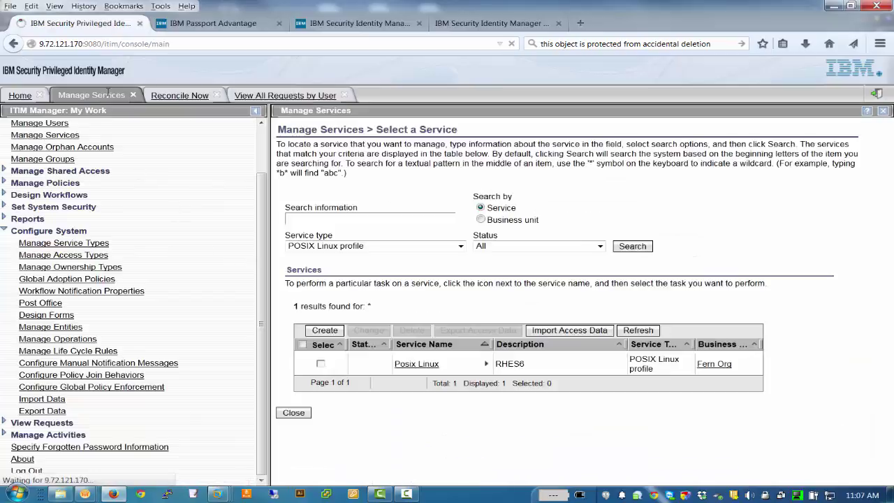
click(417, 364)
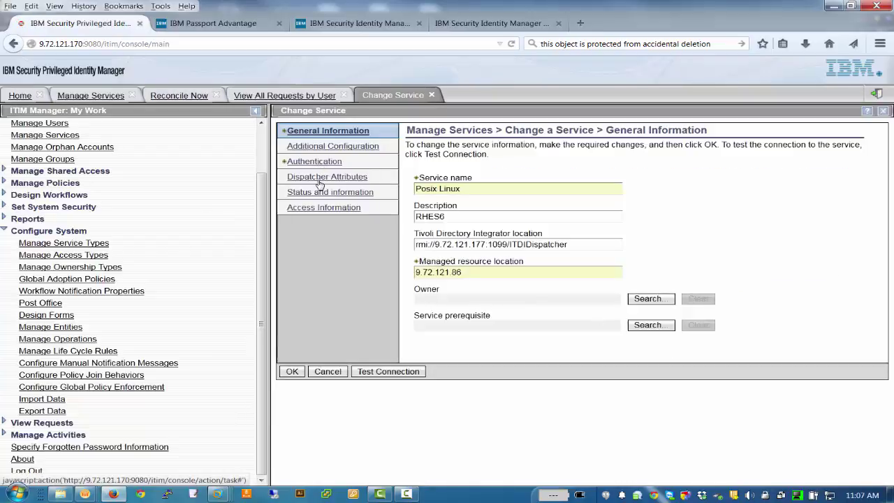
click(318, 179)
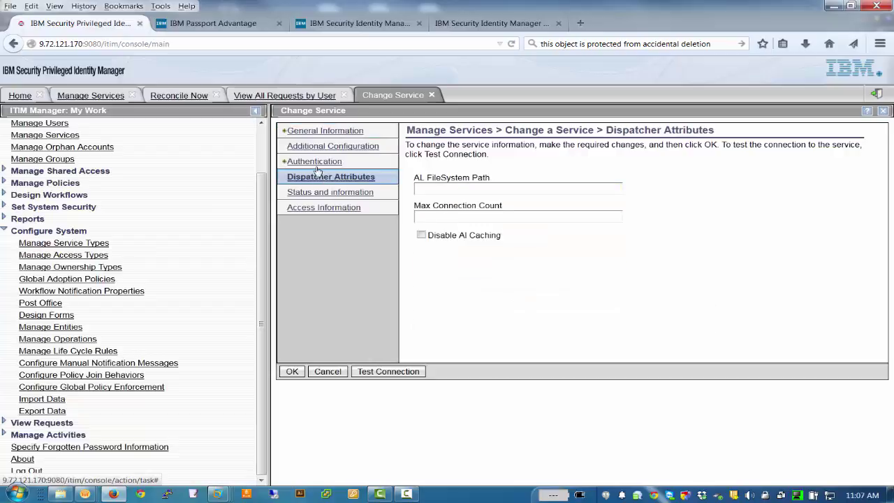
click(315, 162)
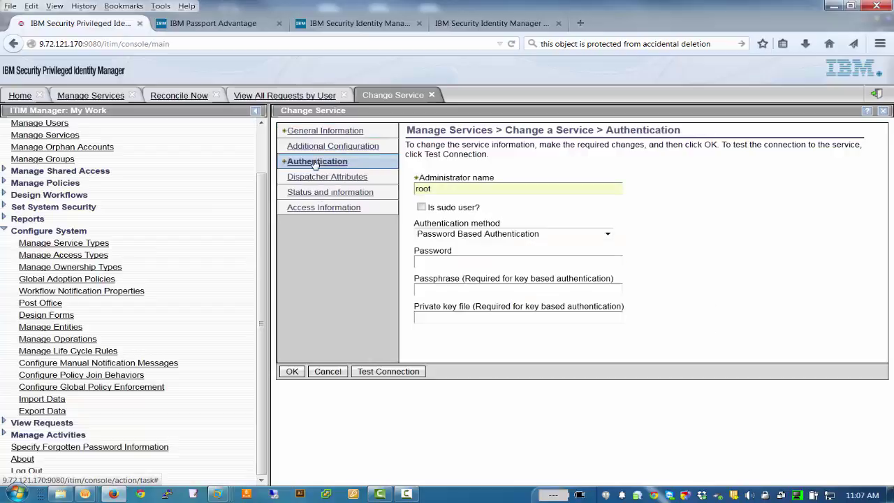
click(607, 235)
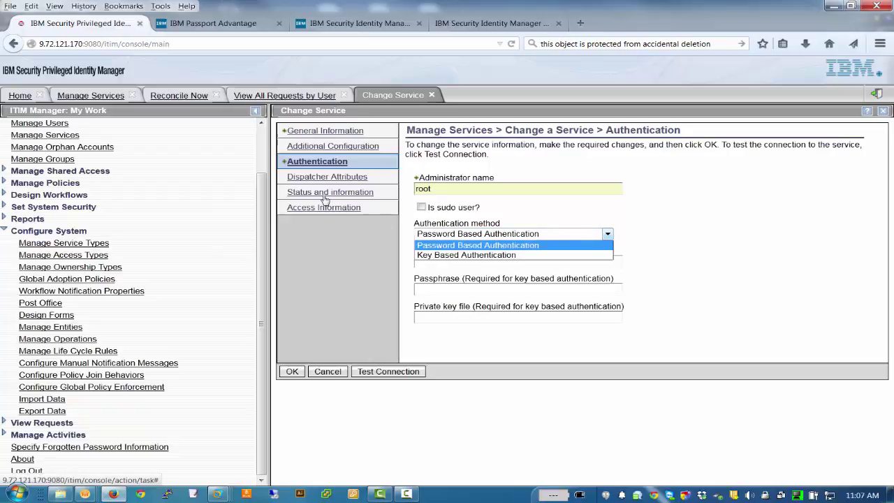
click(310, 148)
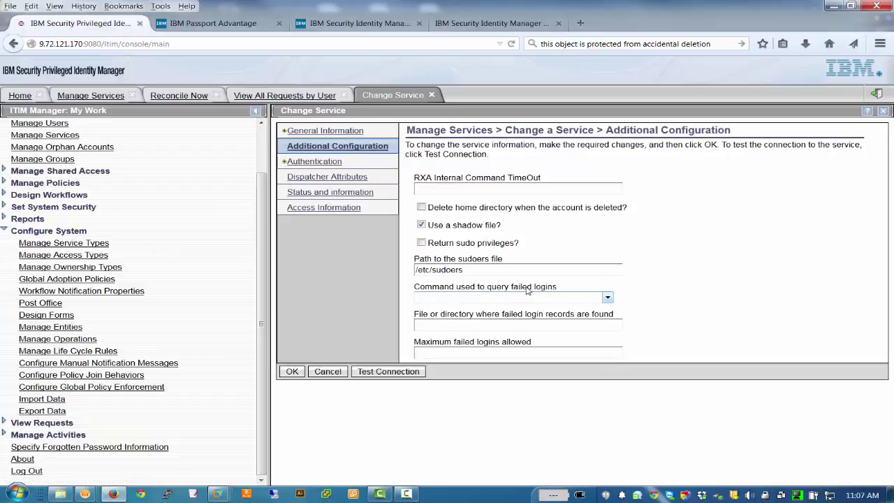
click(318, 99)
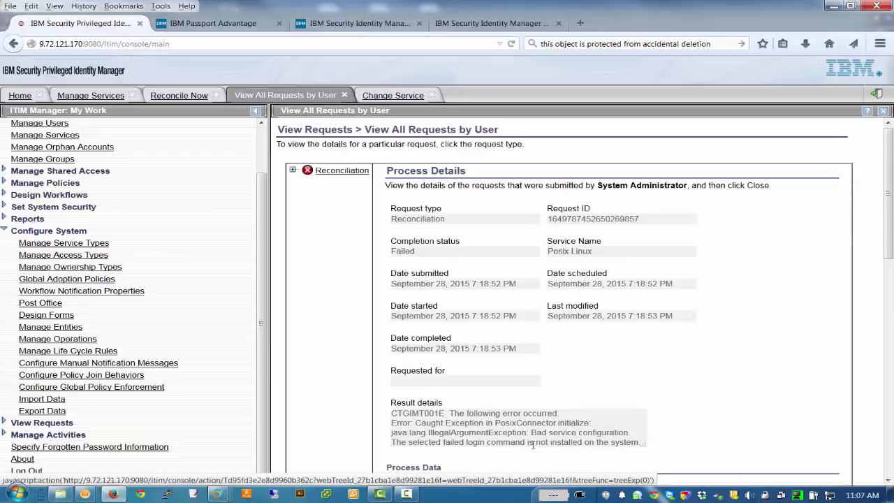
click(385, 97)
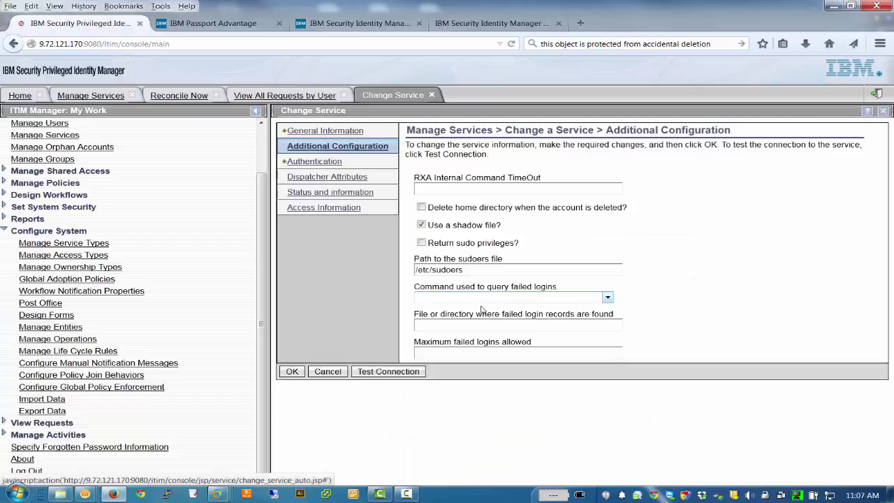
Step: Select pam_tally2 as the failed-login query command, enter the root password, and save
click(608, 298)
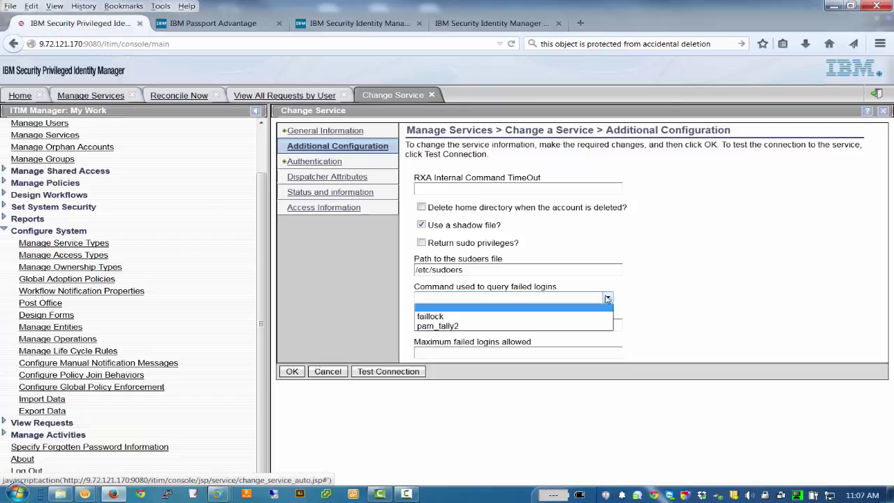
click(588, 326)
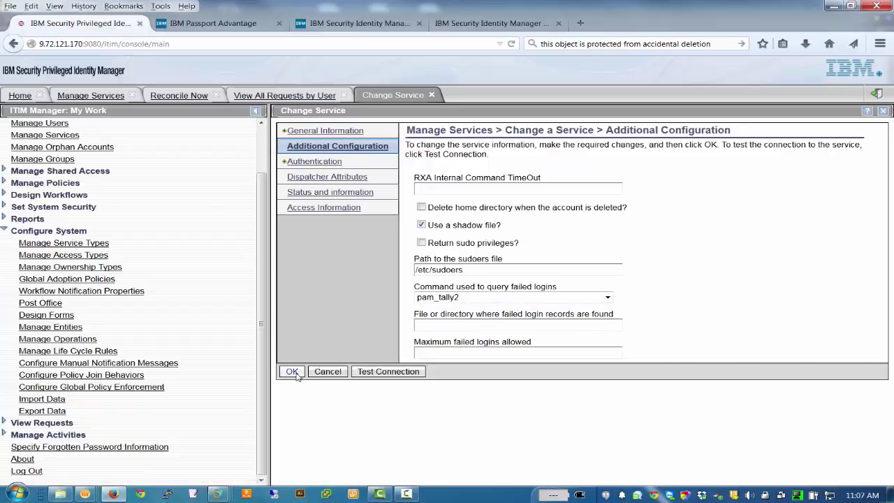
click(318, 163)
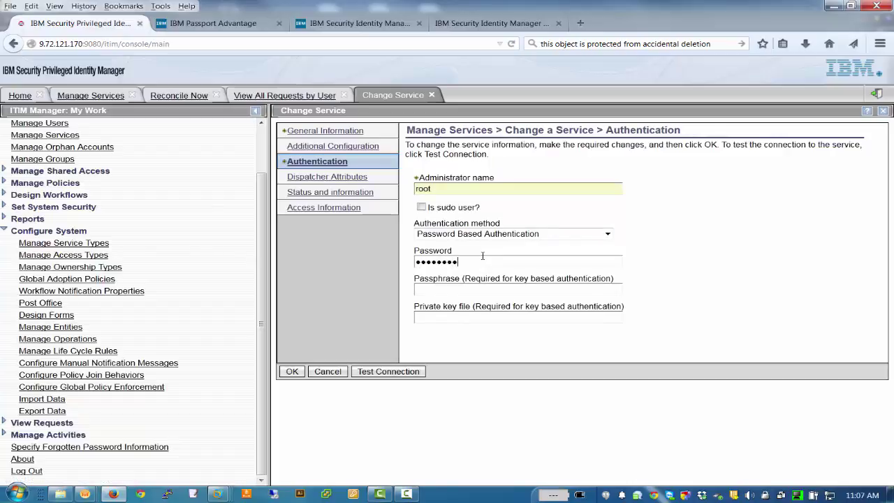
click(291, 371)
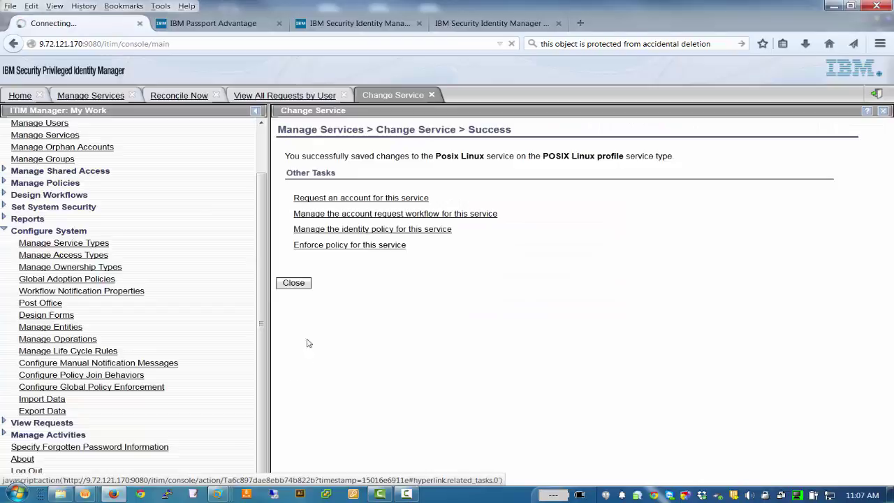
click(301, 283)
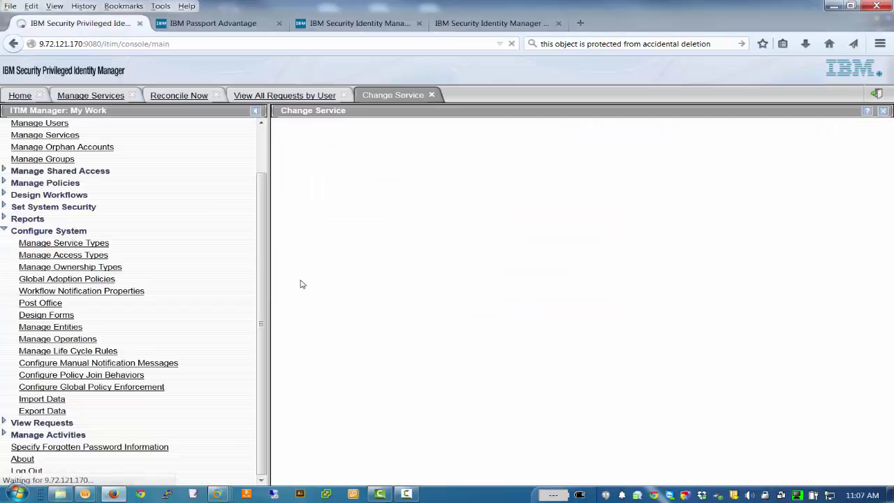
Step: Close the old tabs and submit another Reconcile Now for the Posix Linux service
click(344, 96)
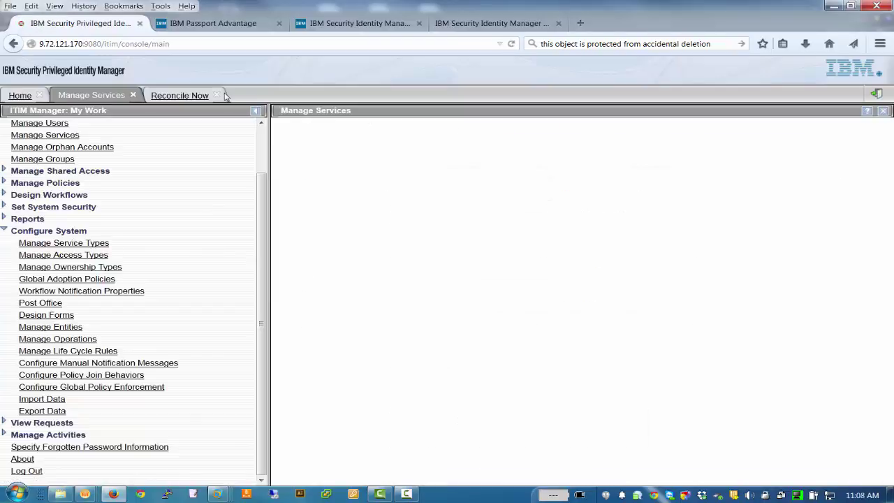
click(217, 95)
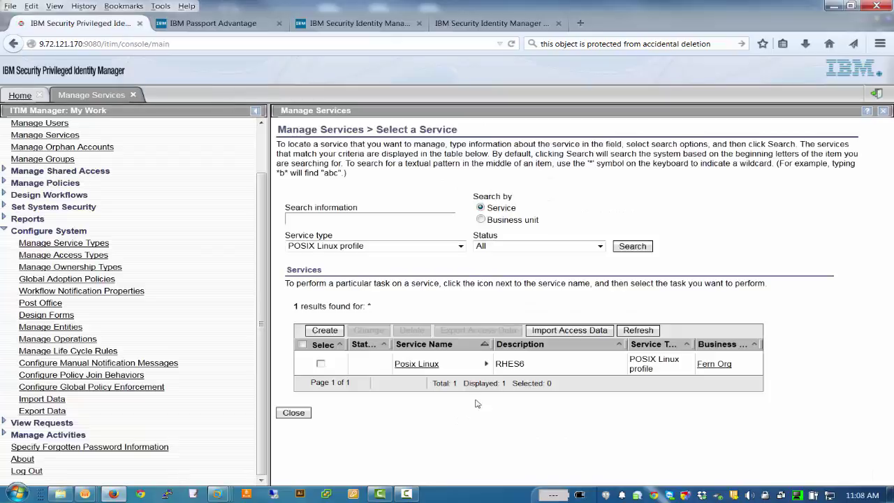
click(633, 330)
click(486, 363)
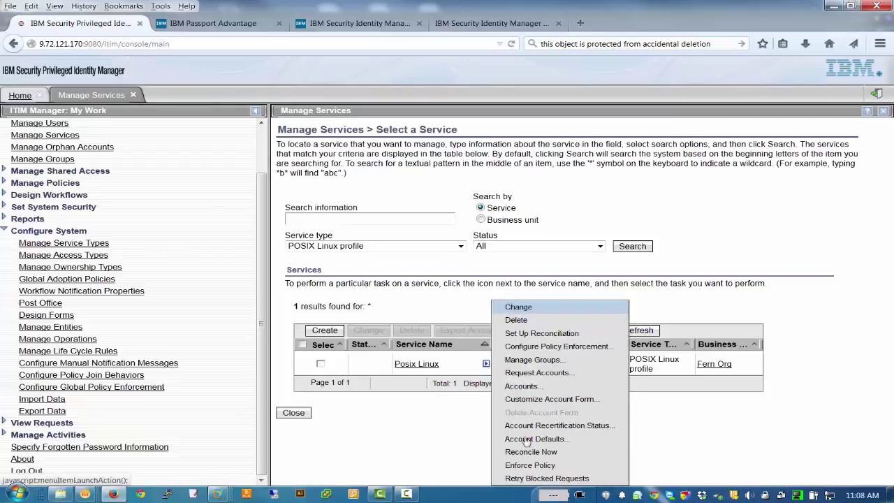
click(557, 454)
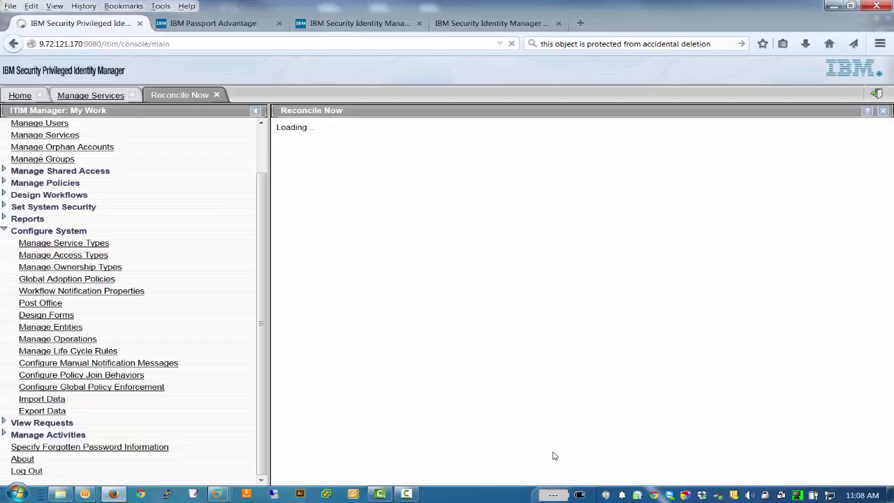
click(294, 262)
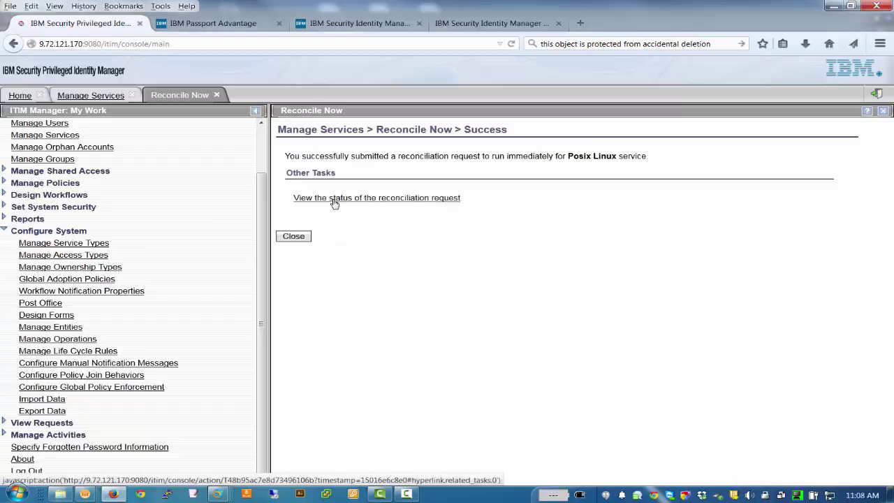
Step: Open the request status and refresh until the new reconciliation shows Success
click(333, 199)
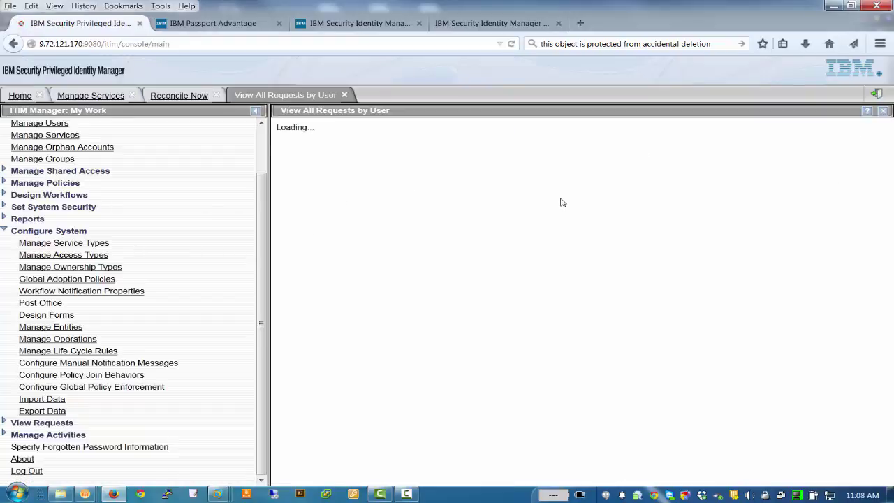
scroll(534, 293, down, 3)
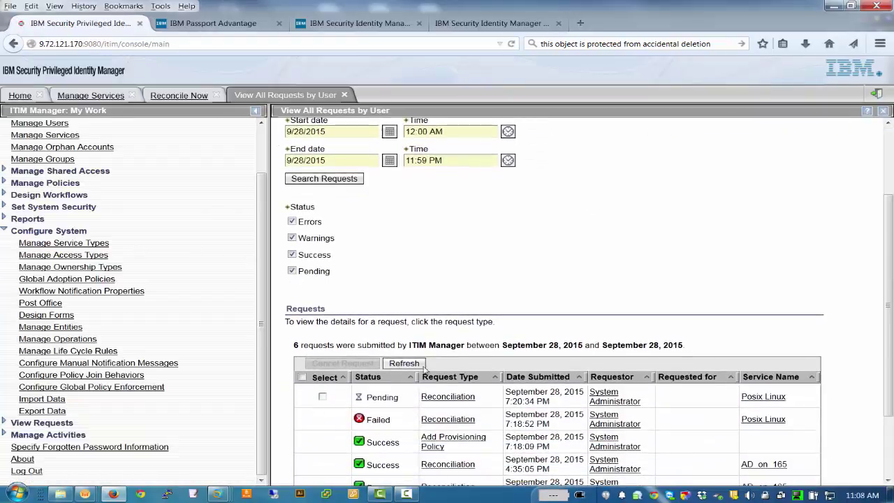
click(416, 364)
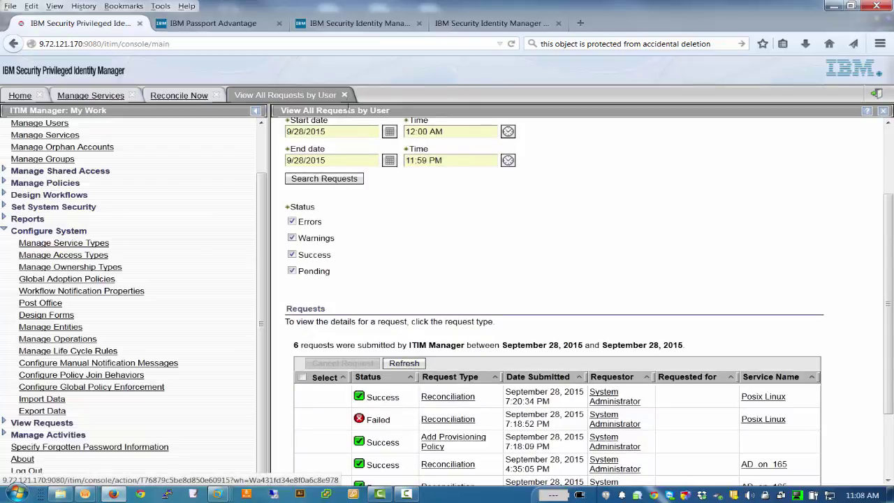
Step: Close old tabs and open Accounts for Posix Linux, refreshing to list all 39 accounts
click(344, 98)
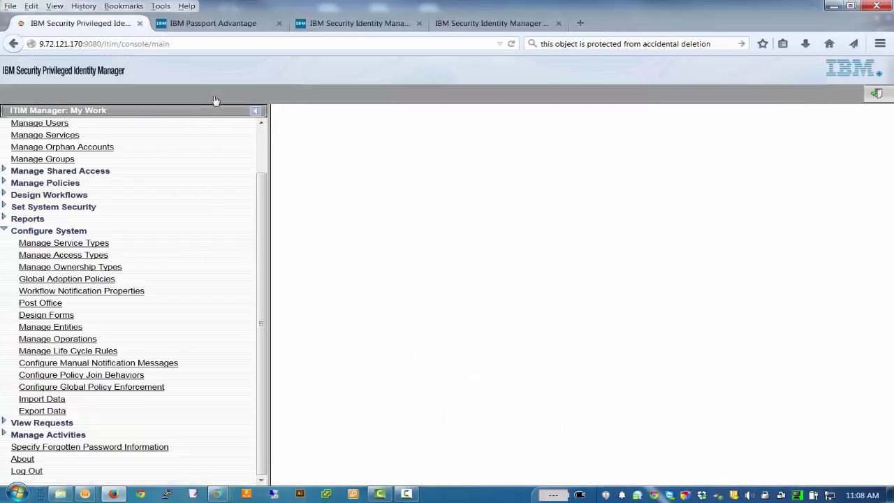
click(216, 95)
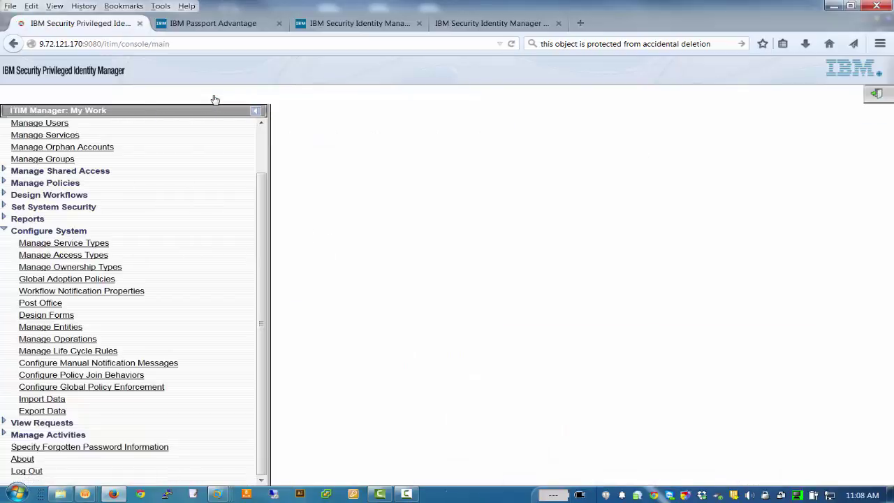
click(484, 363)
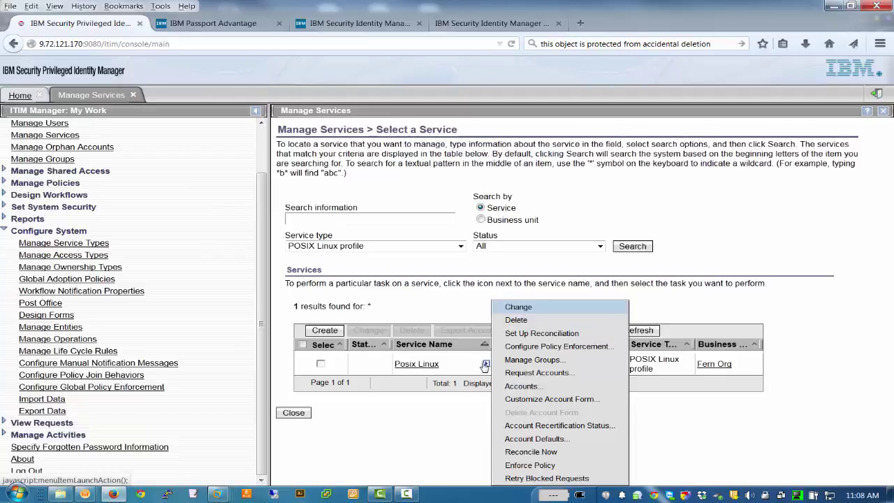
click(518, 388)
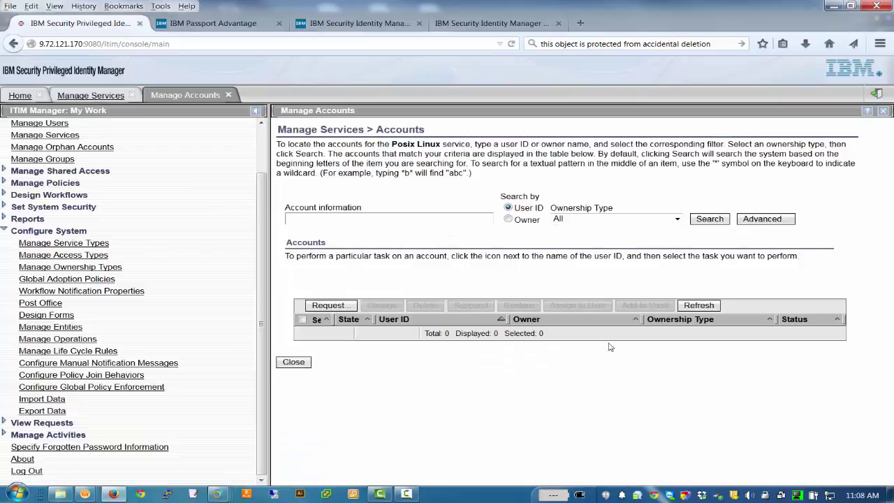
click(706, 306)
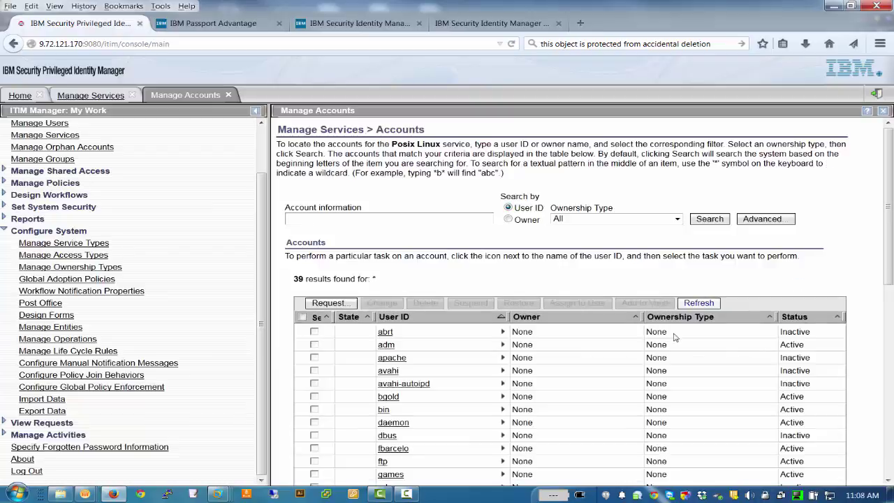
scroll(447, 375, down, 3)
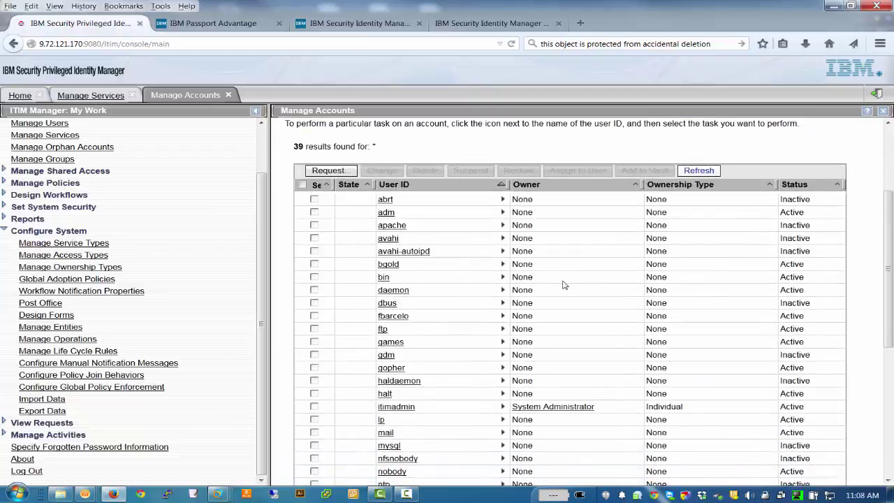
scroll(564, 285, down, 6)
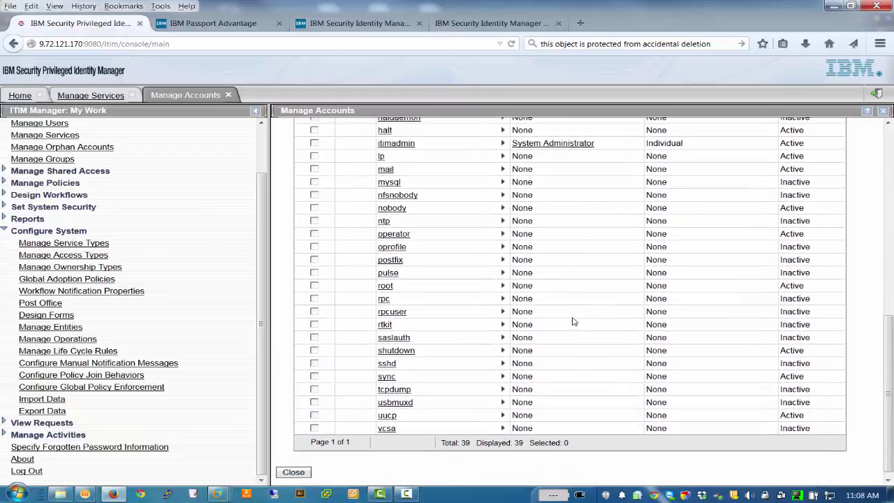